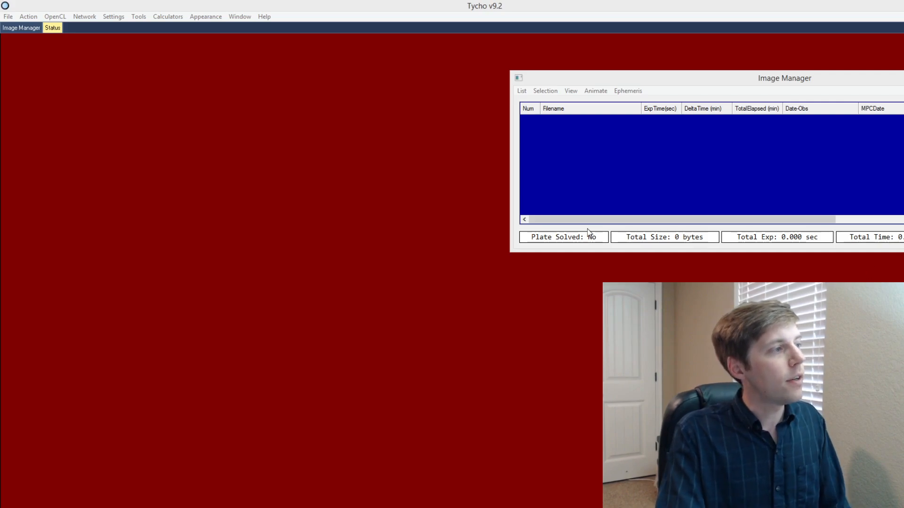
- Open the Dataset Navigator and activate its root path field
{"action": "left_click", "coordinate": [9, 17]}
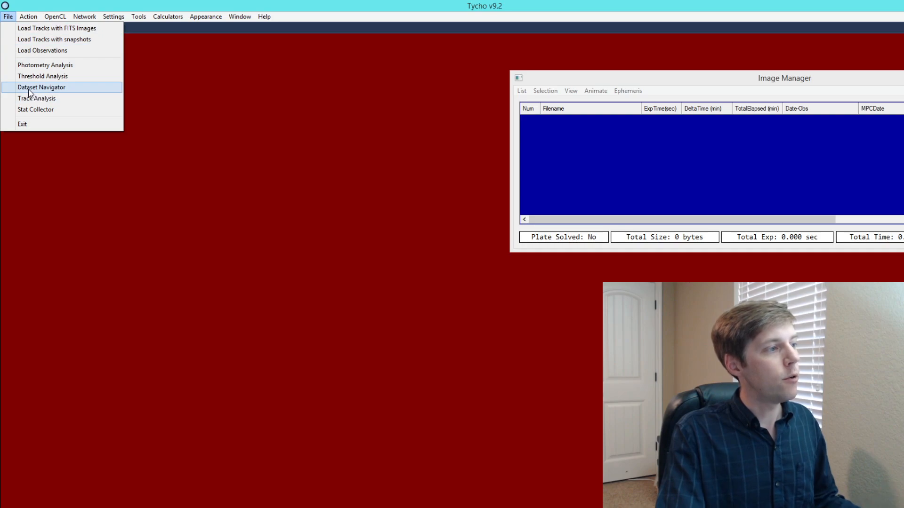
{"action": "left_click", "coordinate": [61, 92]}
{"action": "left_click_drag", "start_coordinate": [233, 76], "coordinate": [232, 66]}
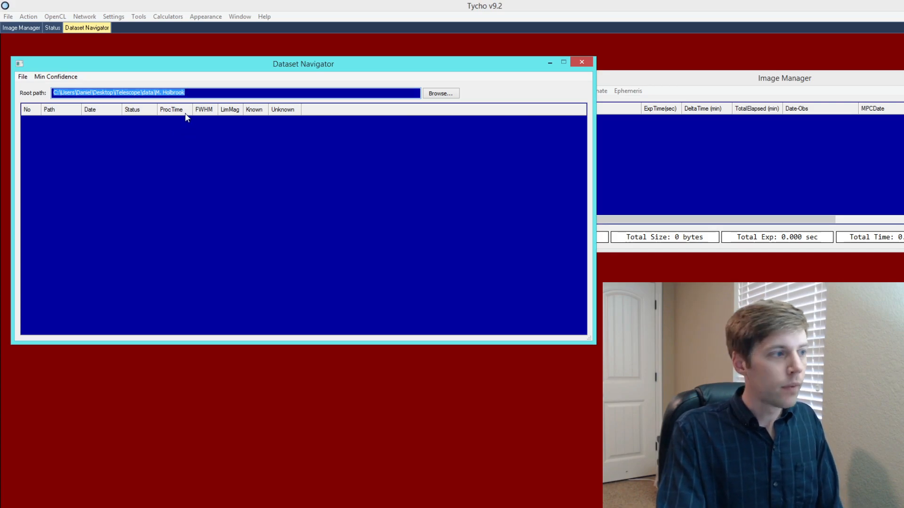
{"action": "left_click", "coordinate": [203, 92]}
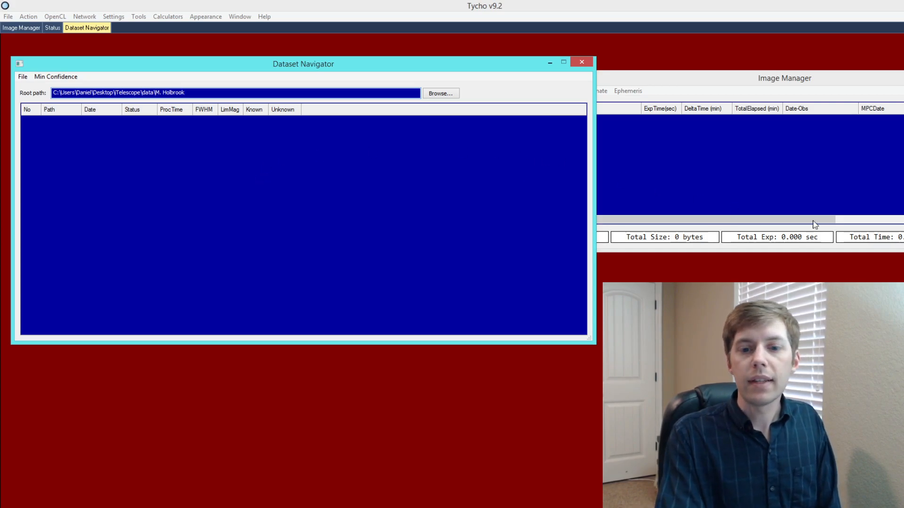
- Switch to File Explorer and open the Tycho-fits_c_o output folder inside 2021_JM7_master_2_3\master_2_3
{"action": "left_click_drag", "start_coordinate": [903, 30], "coordinate": [316, 53]}
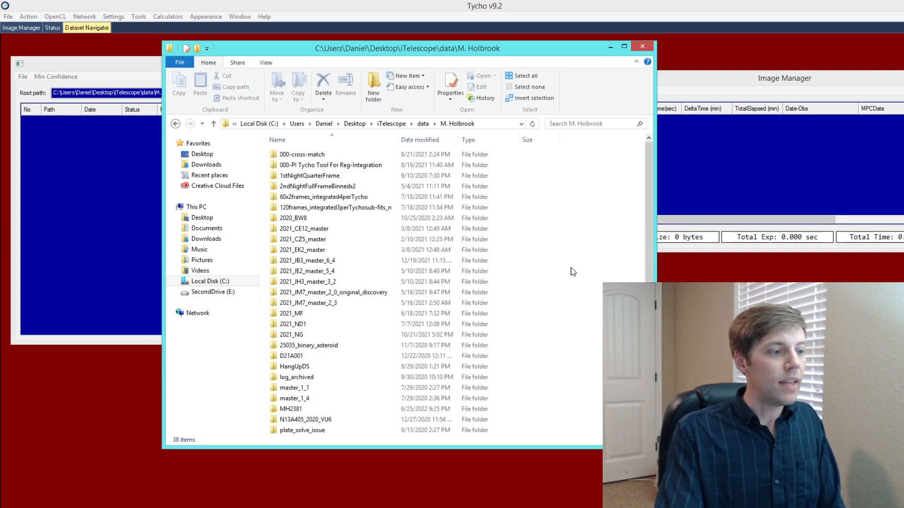
{"action": "double_click", "coordinate": [302, 305]}
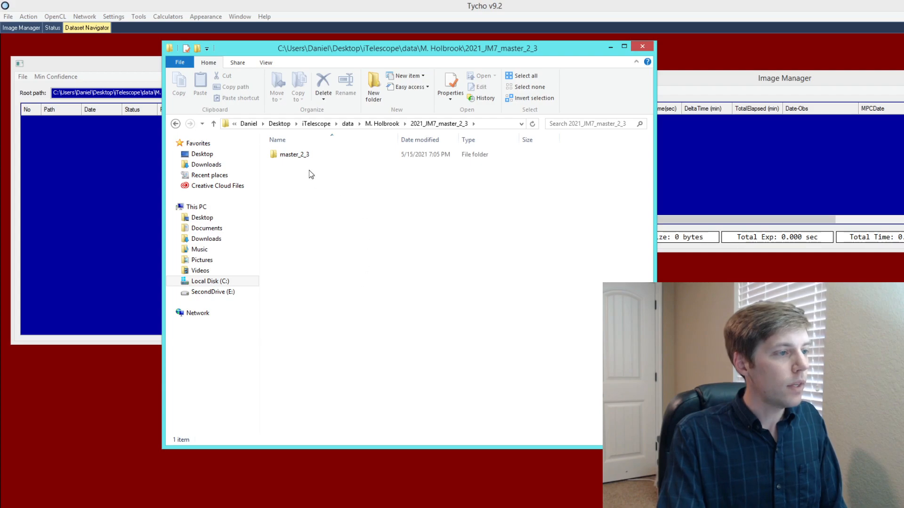
{"action": "double_click", "coordinate": [303, 158]}
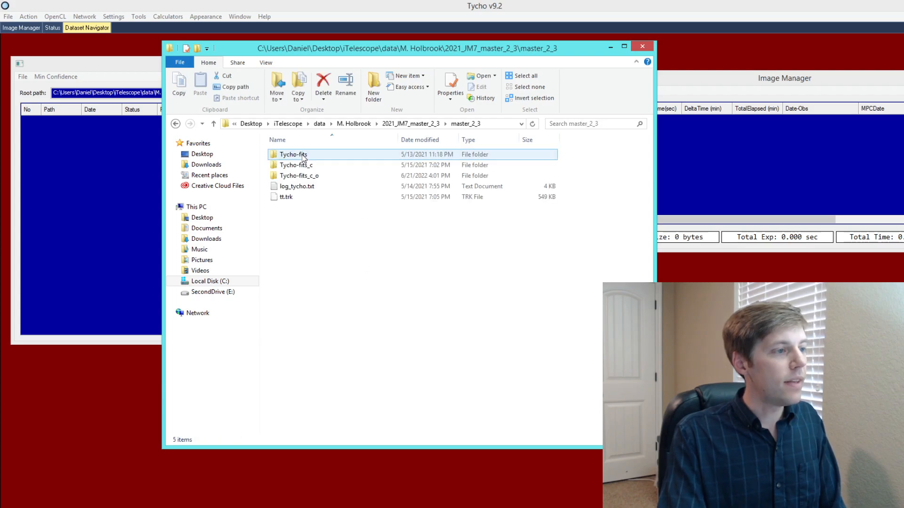
{"action": "double_click", "coordinate": [318, 178]}
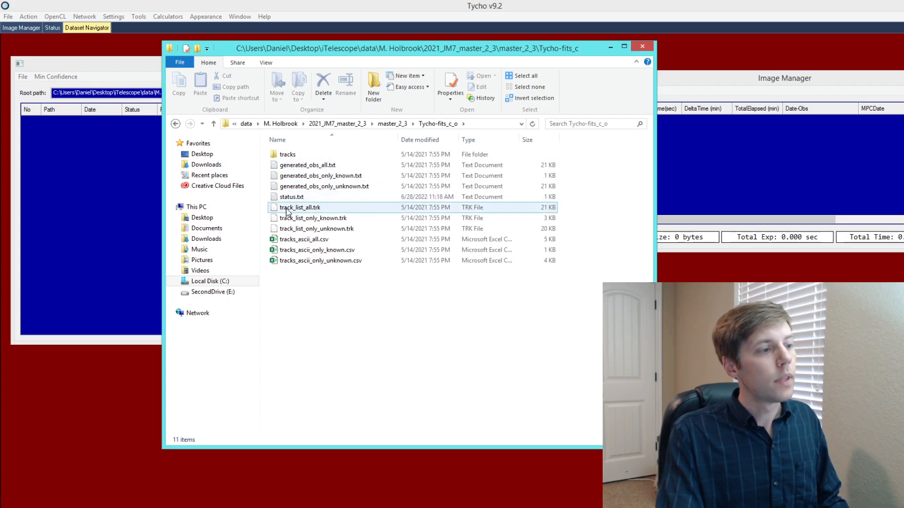
- View the snapshots of track t00010 in the tracks folder and return to the Tycho-fits_c_o folder
{"action": "double_click", "coordinate": [310, 155]}
{"action": "double_click", "coordinate": [342, 263]}
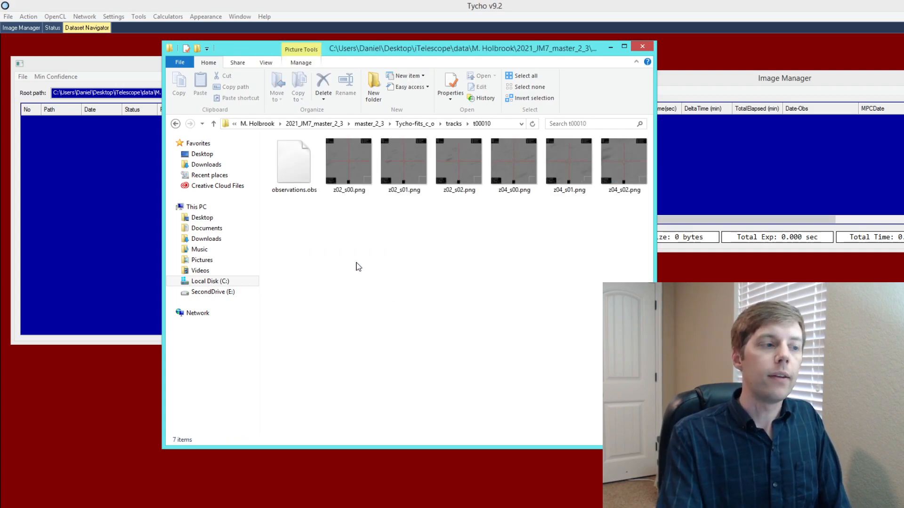
{"action": "left_click", "coordinate": [213, 124]}
{"action": "left_click", "coordinate": [213, 124]}
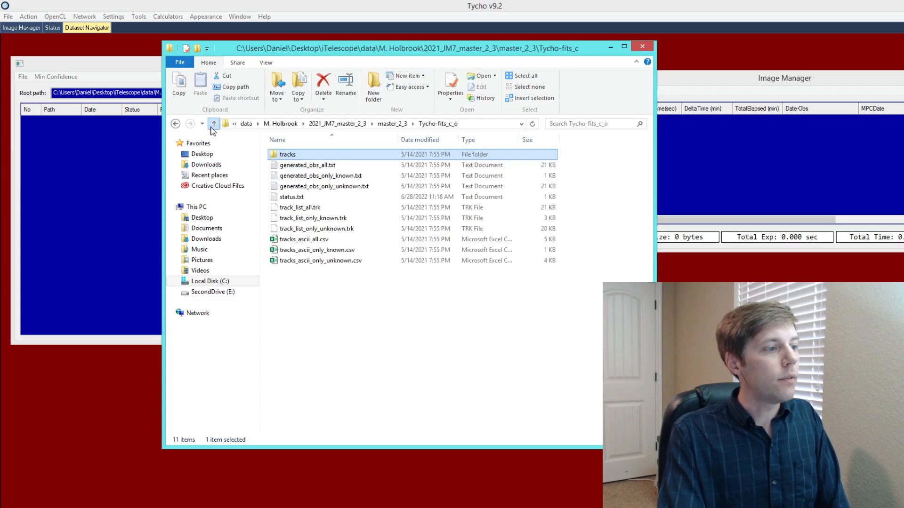
{"action": "left_click", "coordinate": [463, 333]}
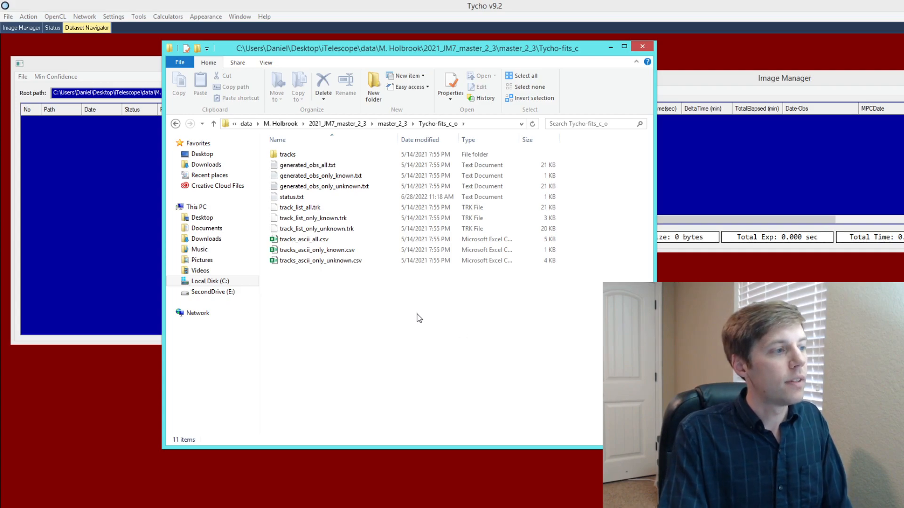
- Switch back to Tycho and load the datasets under the root path, moving the Sky Coverage Plot beside the list
{"action": "left_click", "coordinate": [87, 76]}
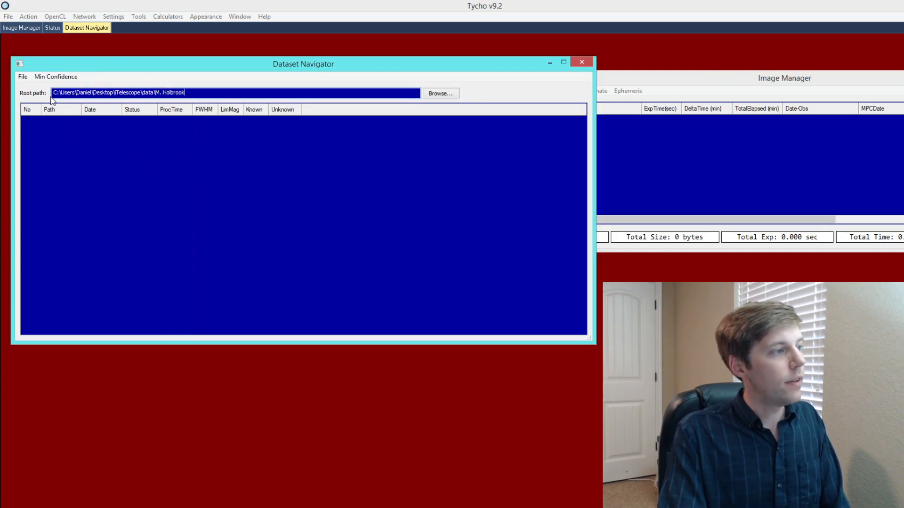
{"action": "left_click", "coordinate": [25, 78]}
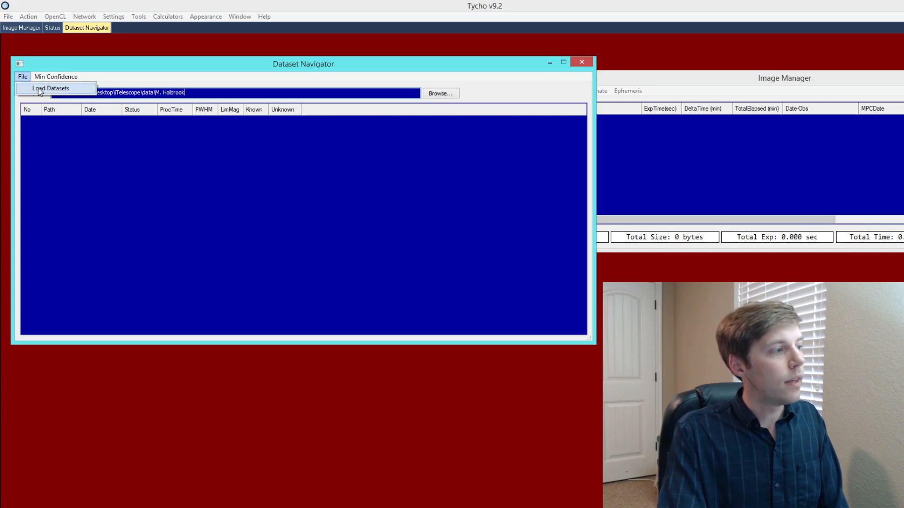
{"action": "left_click", "coordinate": [63, 93]}
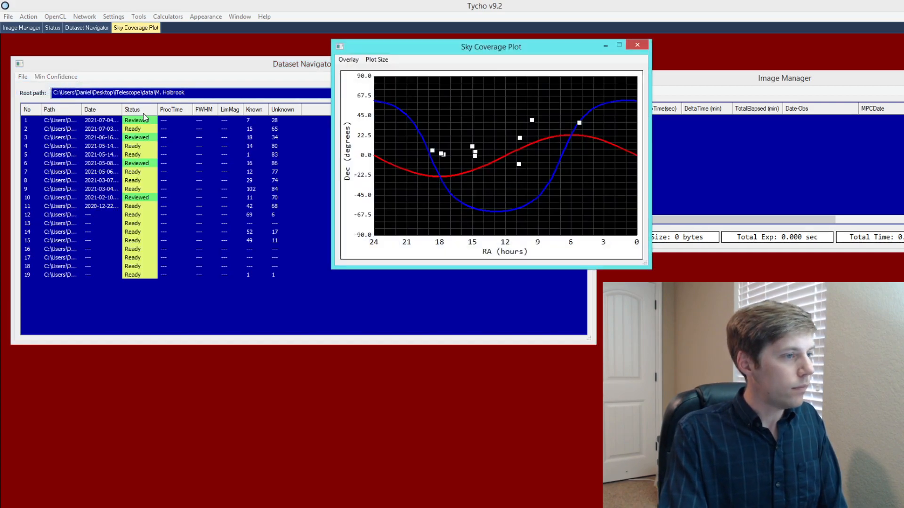
{"action": "left_click_drag", "start_coordinate": [405, 47], "coordinate": [392, 61]}
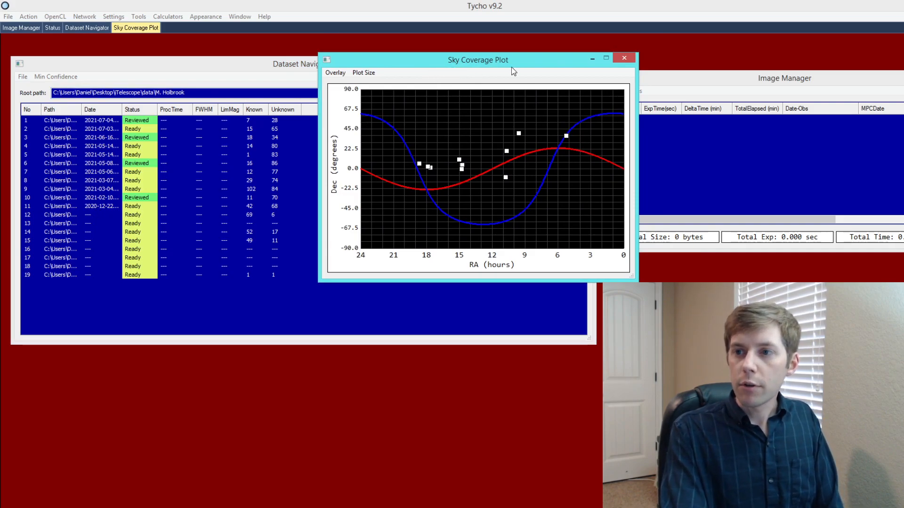
{"action": "left_click_drag", "start_coordinate": [522, 64], "coordinate": [473, 57]}
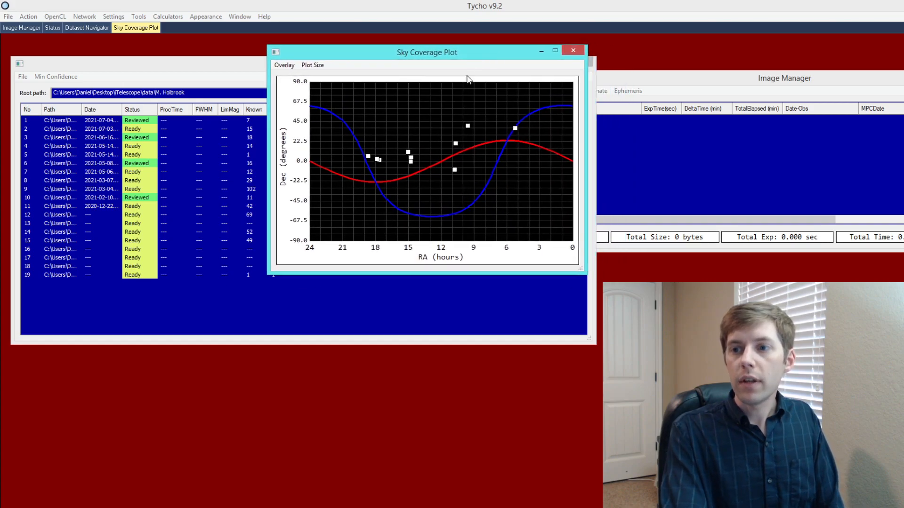
- From the Sky Coverage Plot, open the dataset near RA 9.5 h, Dec +40° and the one near RA 5 h, Dec +37°
{"action": "double_click", "coordinate": [468, 126]}
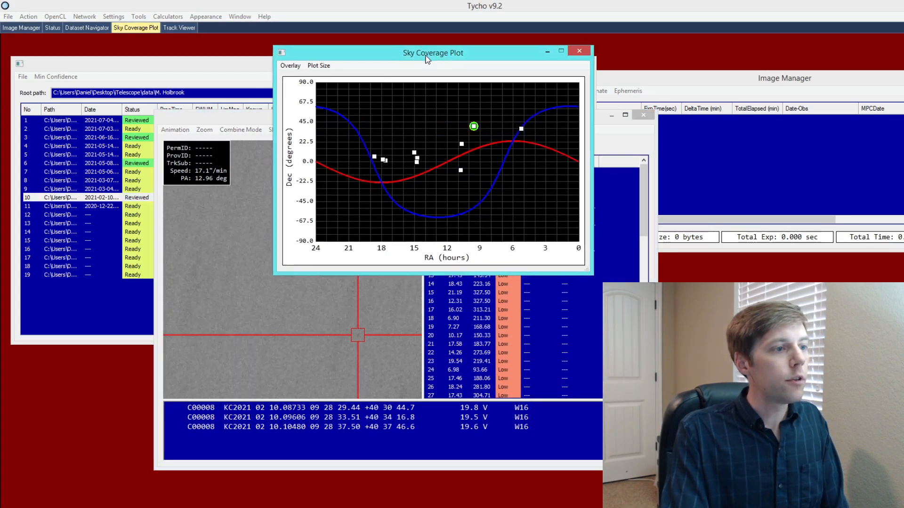
{"action": "left_click_drag", "start_coordinate": [422, 54], "coordinate": [609, 62]}
{"action": "left_click", "coordinate": [400, 65]}
{"action": "left_click_drag", "start_coordinate": [399, 65], "coordinate": [385, 62]}
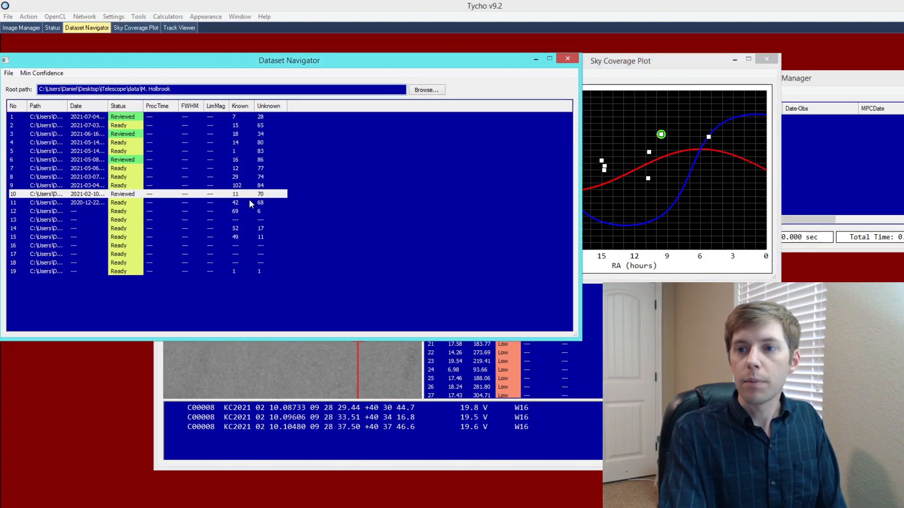
{"action": "left_click", "coordinate": [709, 137]}
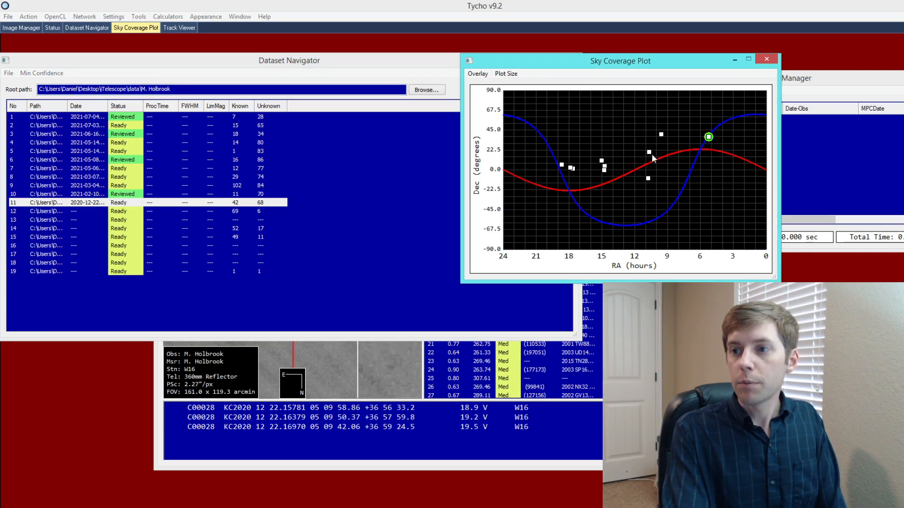
- Hide the Galactic Plane overlay on the Sky Coverage Plot and show it again
{"action": "left_click", "coordinate": [476, 75]}
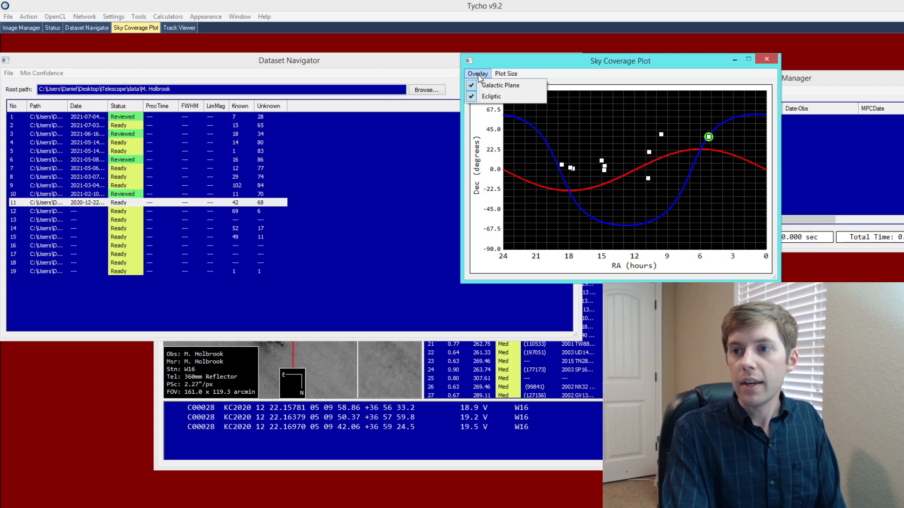
{"action": "left_click", "coordinate": [487, 85]}
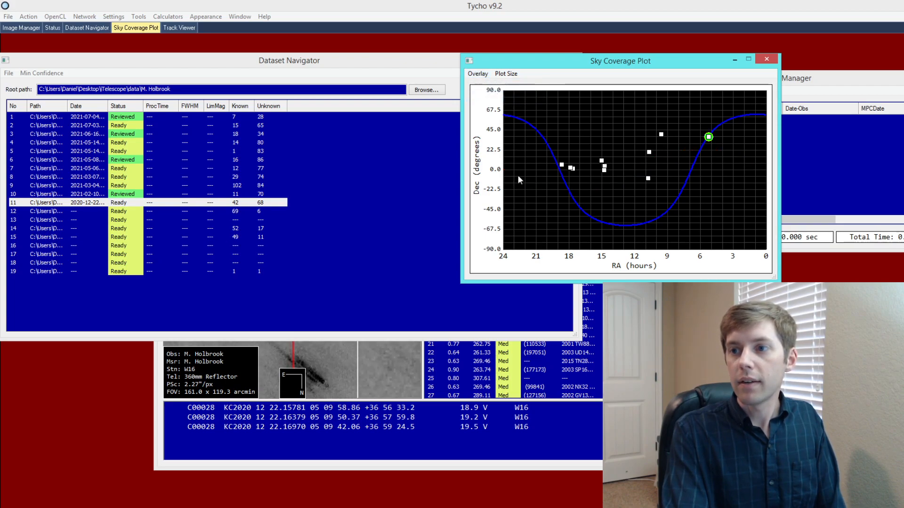
{"action": "left_click", "coordinate": [476, 74]}
{"action": "left_click", "coordinate": [489, 85]}
{"action": "left_click", "coordinate": [476, 73]}
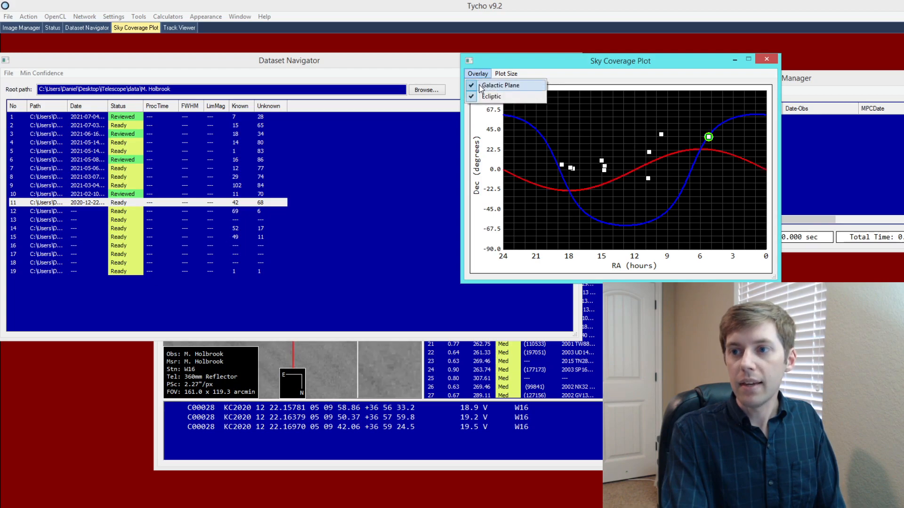
{"action": "left_click", "coordinate": [492, 85]}
{"action": "left_click", "coordinate": [476, 74]}
{"action": "left_click", "coordinate": [478, 85]}
- Enlarge the dataset markers on the Sky Coverage Plot and restore the small marker size
{"action": "left_click_drag", "start_coordinate": [562, 61], "coordinate": [484, 71]}
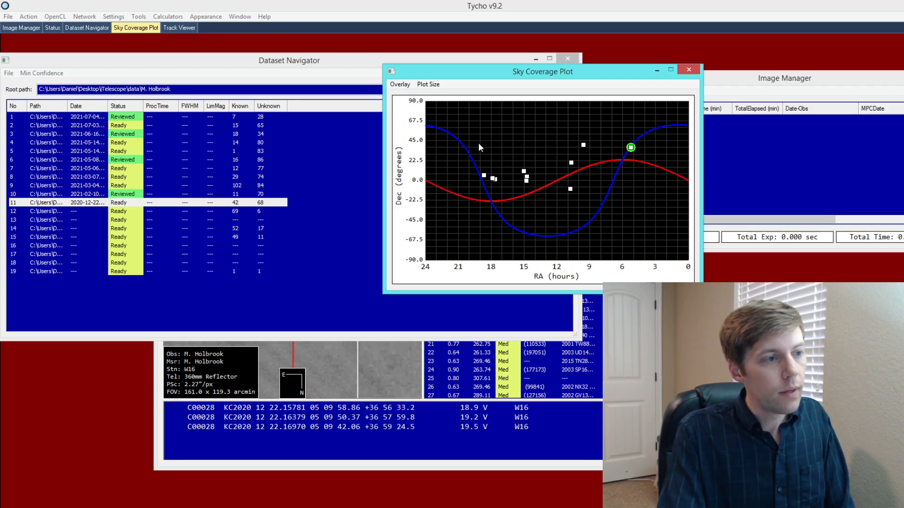
{"action": "left_click", "coordinate": [428, 85]}
{"action": "left_click", "coordinate": [433, 130]}
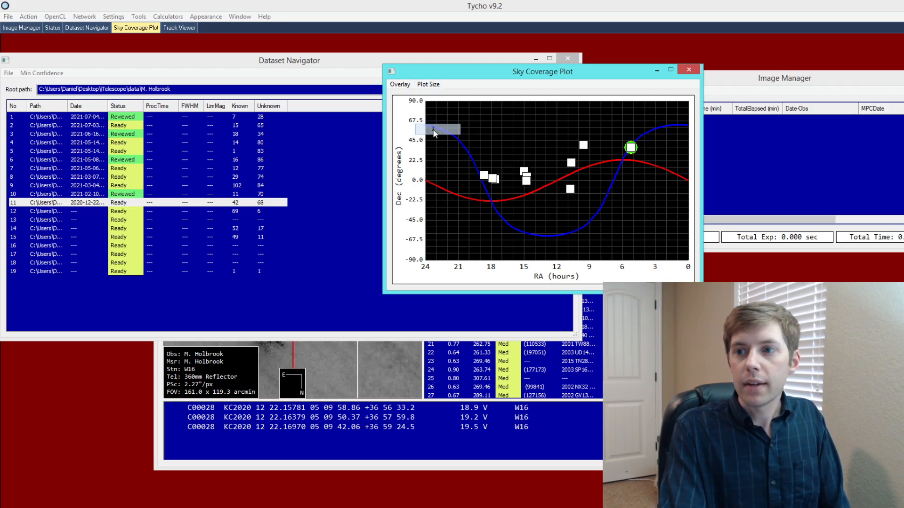
{"action": "left_click", "coordinate": [428, 85]}
{"action": "left_click", "coordinate": [431, 109]}
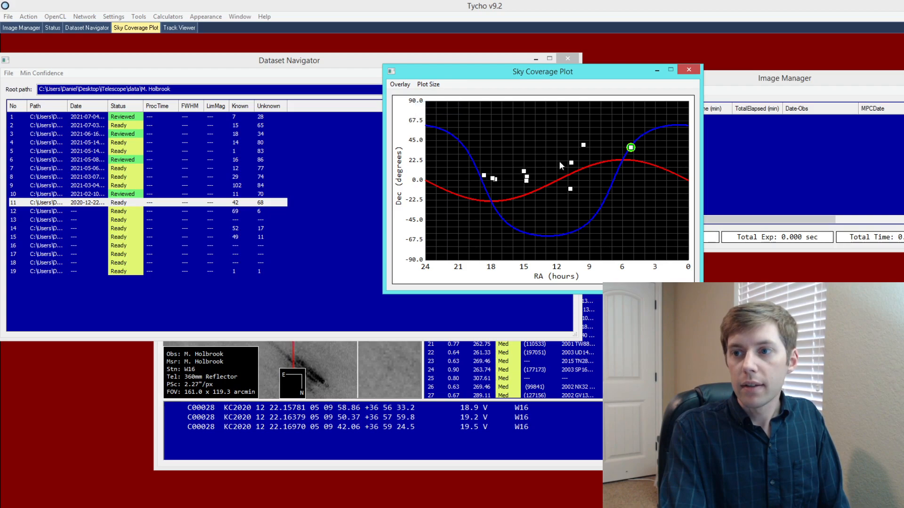
- Mark dataset 5 in the Dataset Navigator as Reviewed
{"action": "left_click_drag", "start_coordinate": [503, 79], "coordinate": [518, 51]}
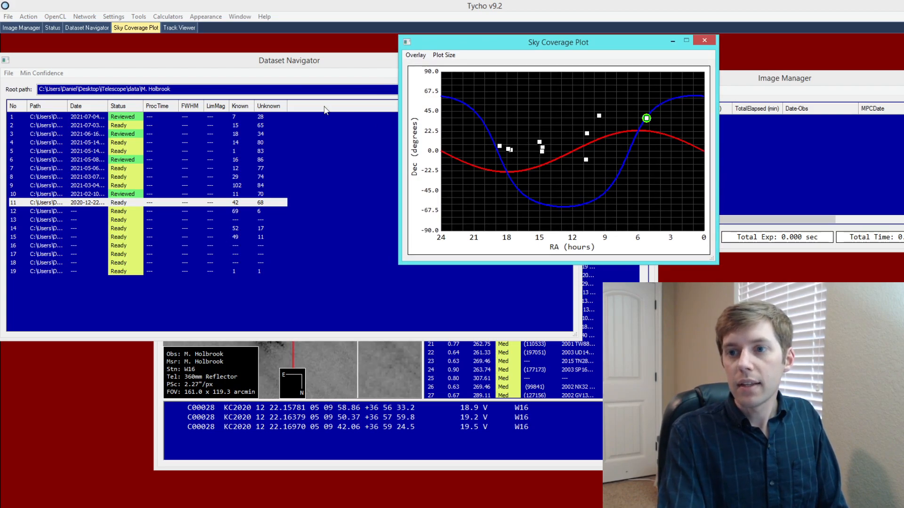
{"action": "left_click_drag", "start_coordinate": [256, 62], "coordinate": [270, 57]}
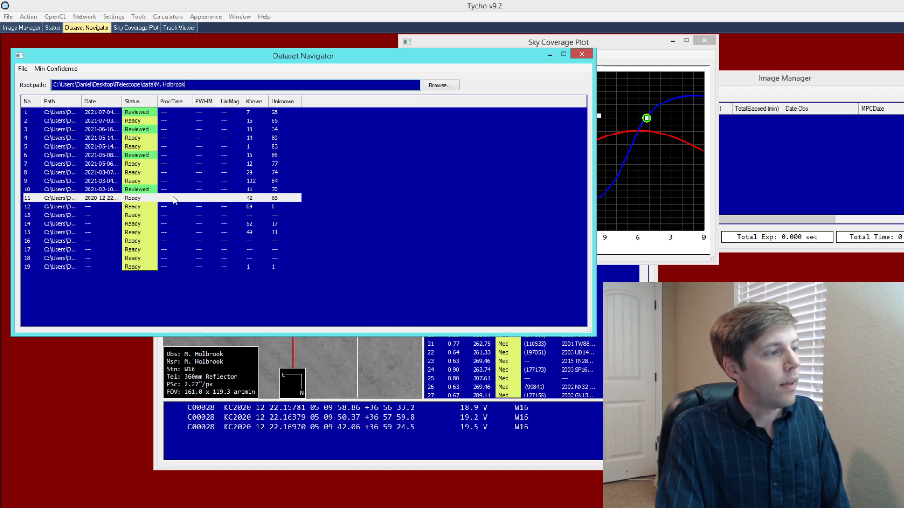
{"action": "right_click", "coordinate": [169, 147]}
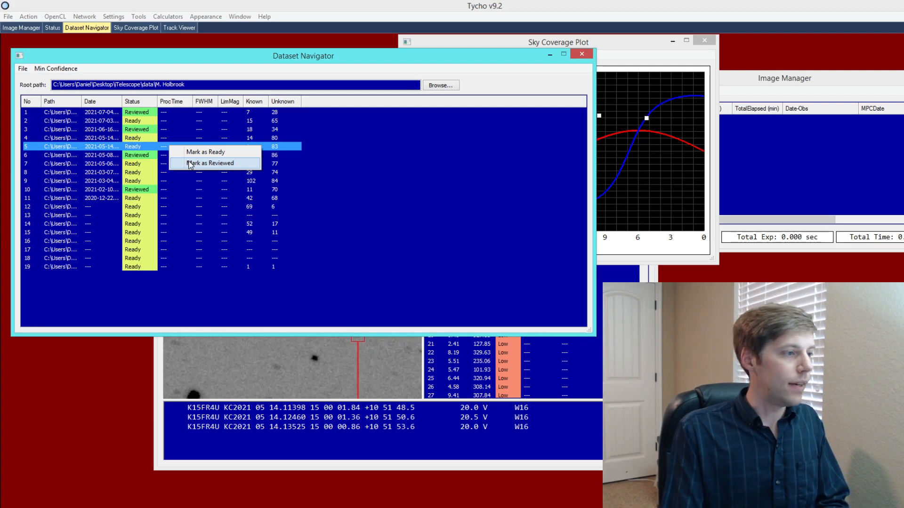
{"action": "left_click", "coordinate": [191, 164]}
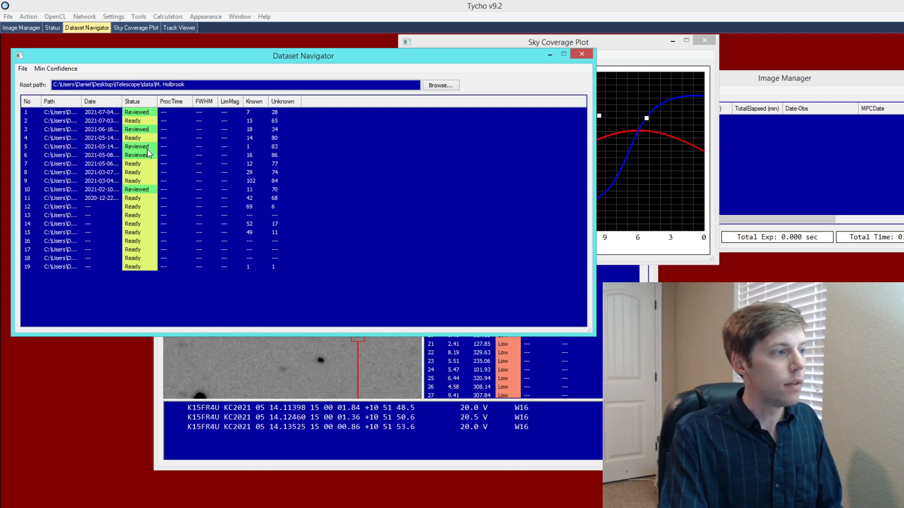
- Sort the dataset list by status and finally by date with the newest first
{"action": "left_click", "coordinate": [137, 103]}
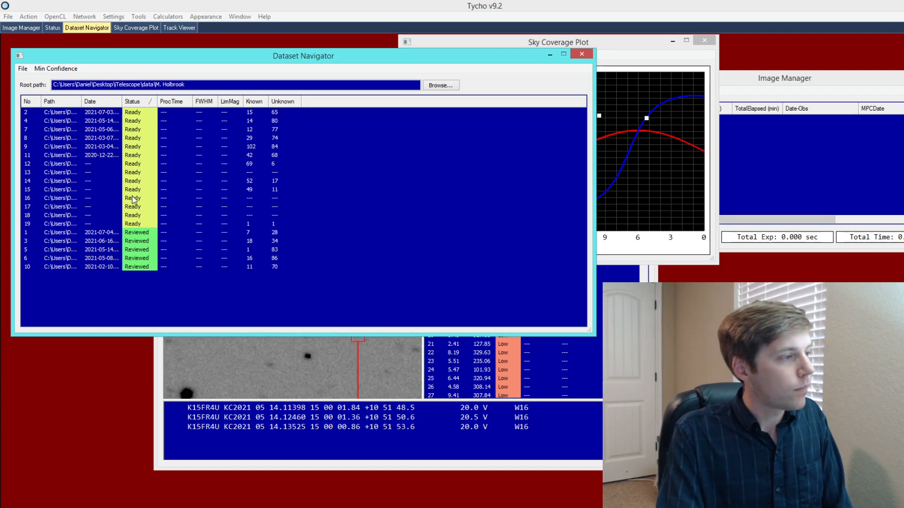
{"action": "left_click", "coordinate": [99, 102]}
{"action": "left_click", "coordinate": [100, 101]}
- Open dataset 11 from its Sky Coverage Plot marker near RA 5 h and move the Track Viewer fully into view
{"action": "left_click_drag", "start_coordinate": [612, 43], "coordinate": [676, 48]}
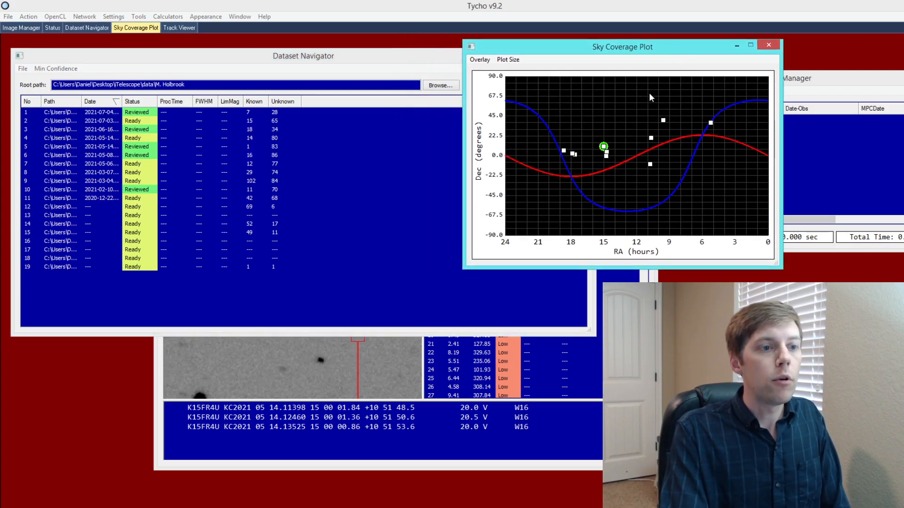
{"action": "left_click", "coordinate": [711, 123]}
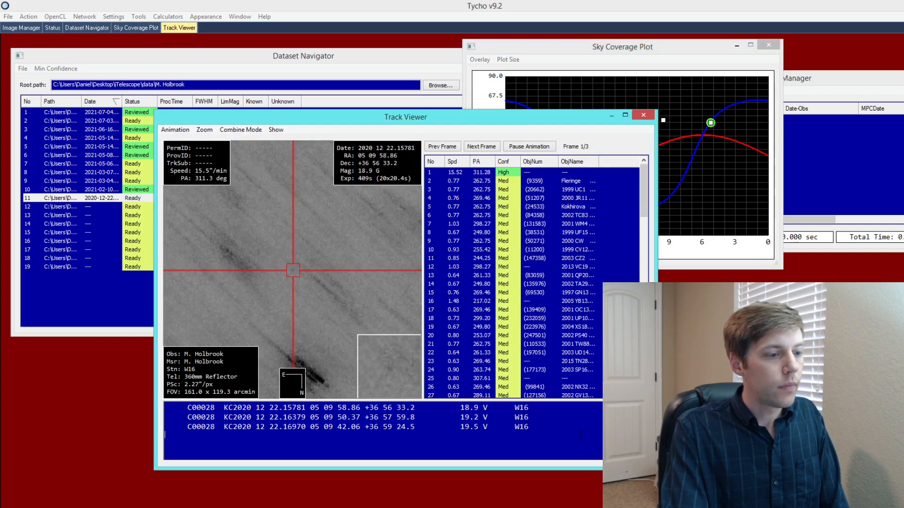
{"action": "left_click_drag", "start_coordinate": [393, 116], "coordinate": [308, 116]}
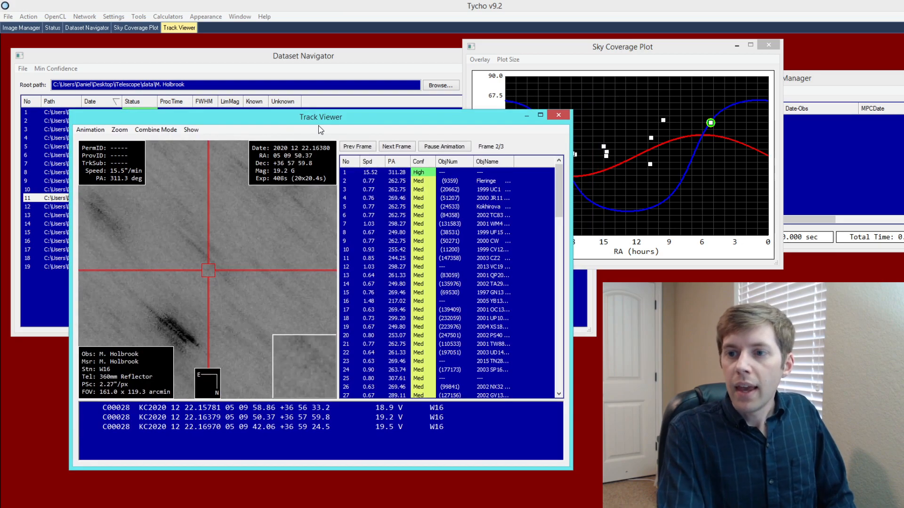
- Inspect tracks 2, 4, 8, 11 and 15 of the dataset in the Track Viewer
{"action": "left_click", "coordinate": [378, 181]}
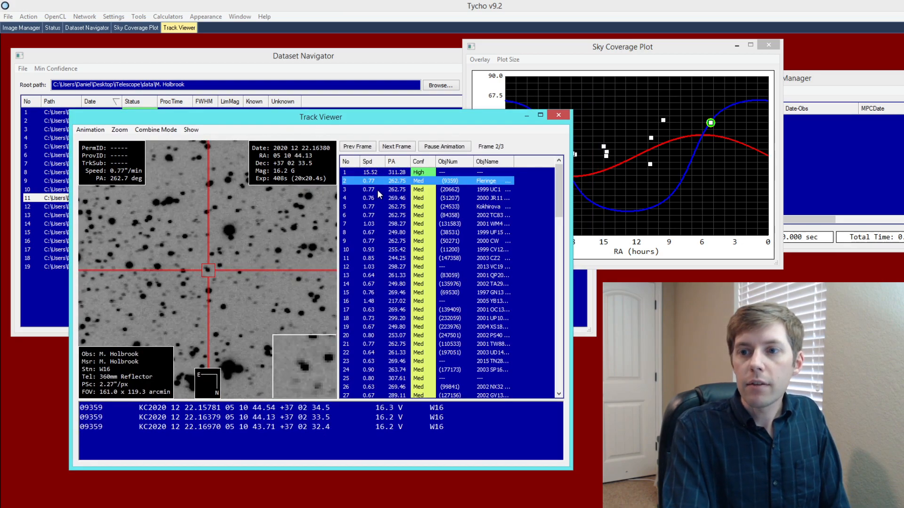
{"action": "left_click", "coordinate": [377, 197]}
{"action": "left_click", "coordinate": [378, 224]}
{"action": "left_click", "coordinate": [382, 258]}
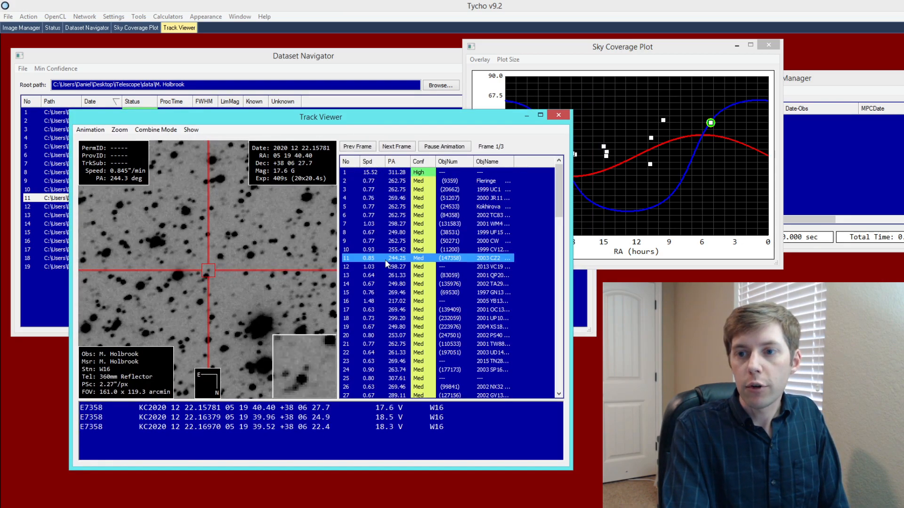
{"action": "left_click", "coordinate": [388, 292]}
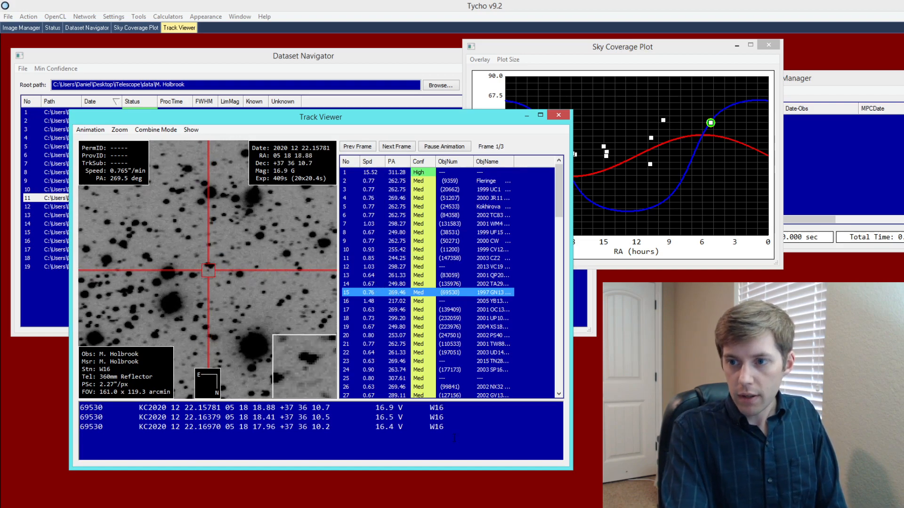
- Highlight the report lines of track 15, view tracks 10, 7 and 6, and highlight the report lines of track 9
{"action": "left_click_drag", "start_coordinate": [448, 431], "coordinate": [178, 392]}
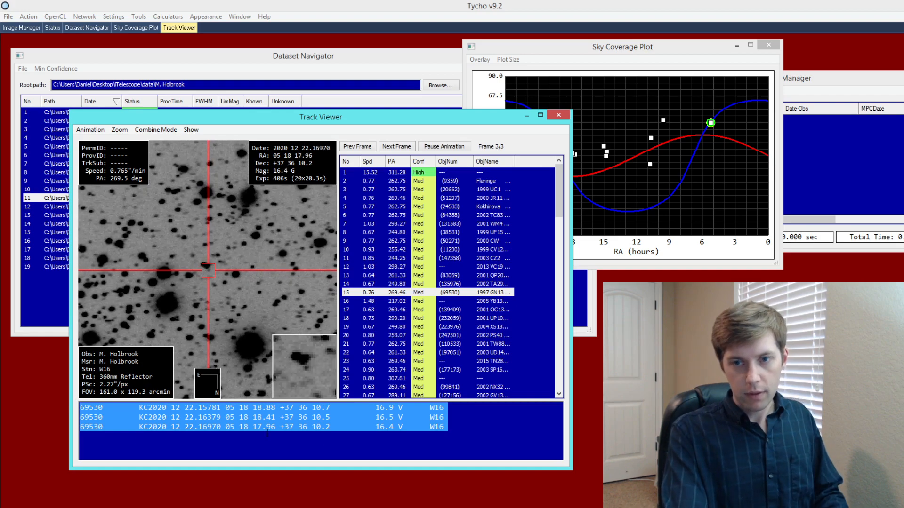
{"action": "left_click", "coordinate": [394, 249]}
{"action": "left_click", "coordinate": [395, 225]}
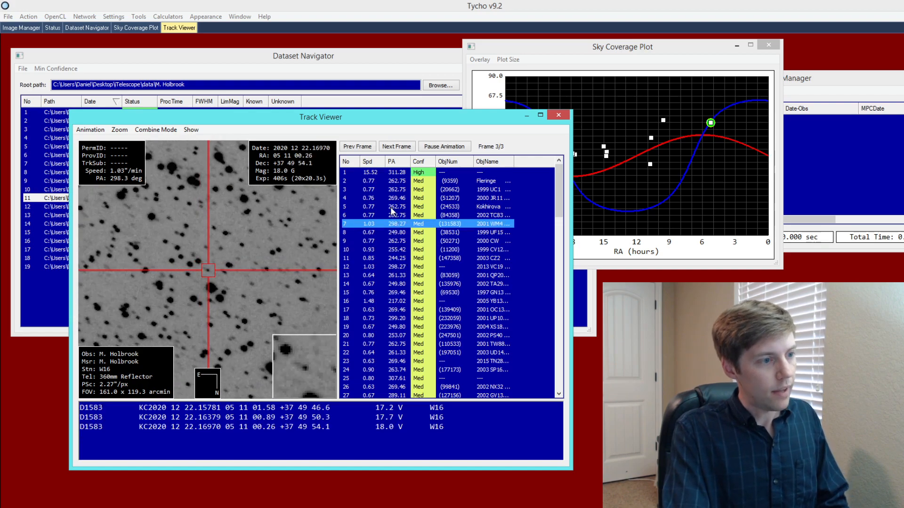
{"action": "left_click", "coordinate": [389, 214]}
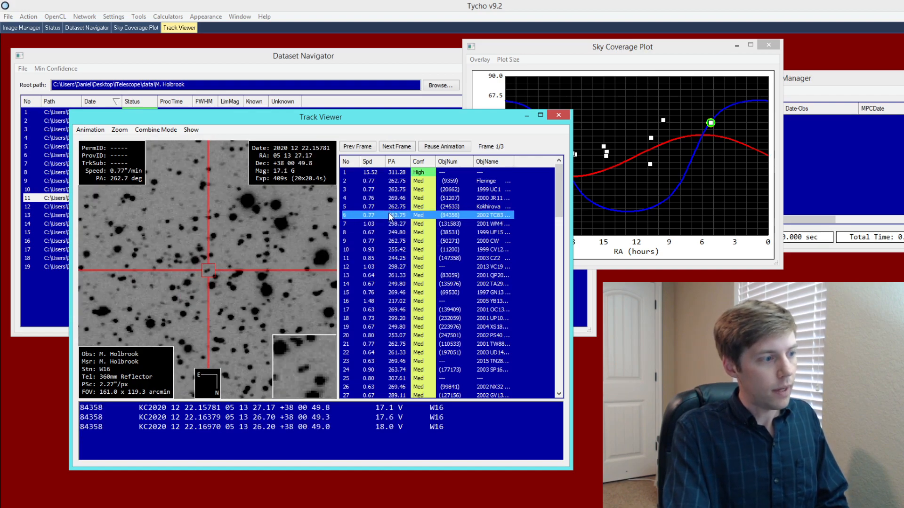
{"action": "left_click", "coordinate": [384, 242]}
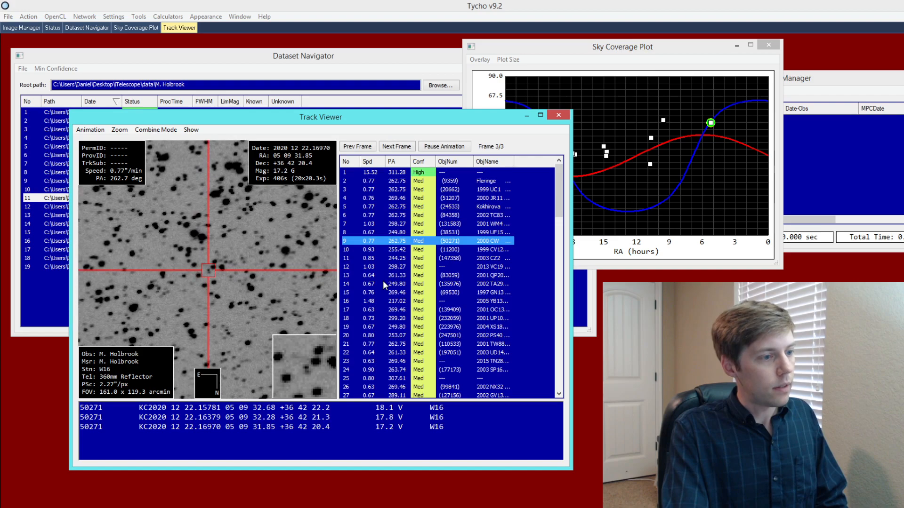
{"action": "left_click_drag", "start_coordinate": [452, 430], "coordinate": [53, 391]}
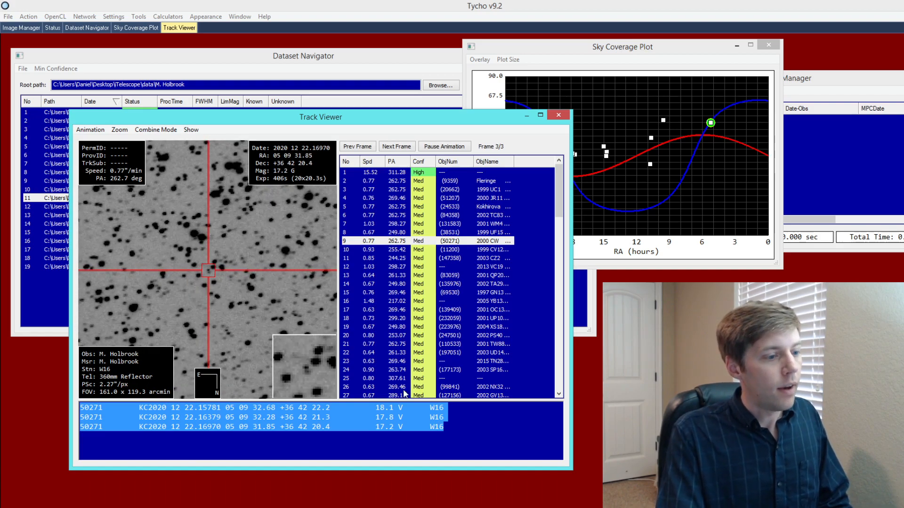
{"action": "left_click", "coordinate": [420, 442]}
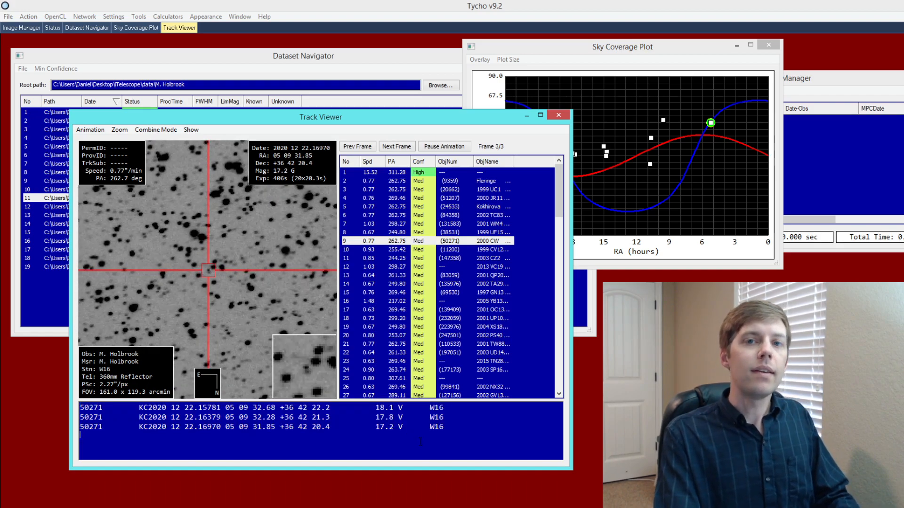
- Add the observations of track 7 (131583, 2001 WM4), accepting the suggested designations and tracklet ID ABC0254
{"action": "right_click", "coordinate": [432, 225]}
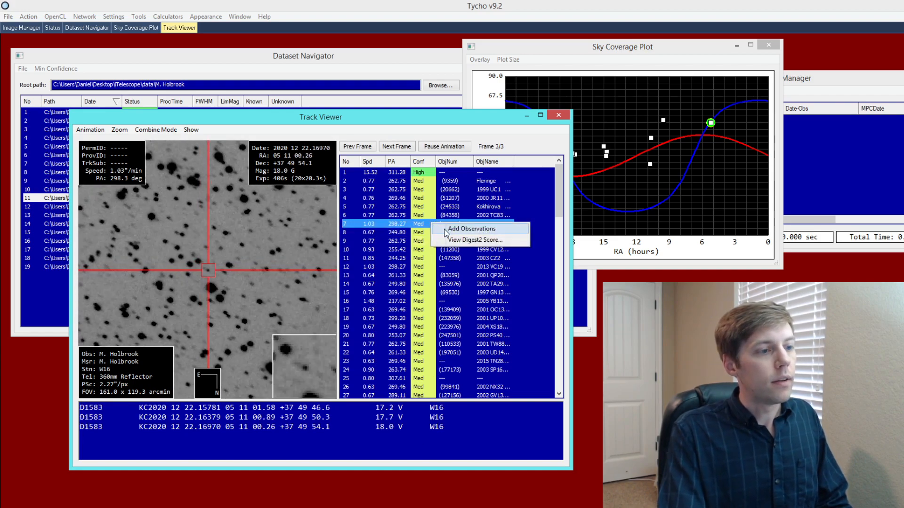
{"action": "left_click", "coordinate": [444, 229]}
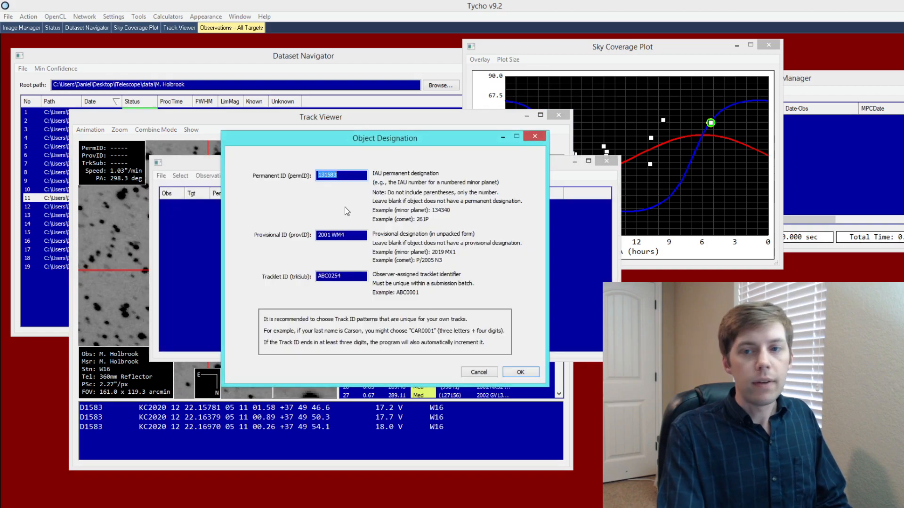
{"action": "left_click", "coordinate": [520, 371]}
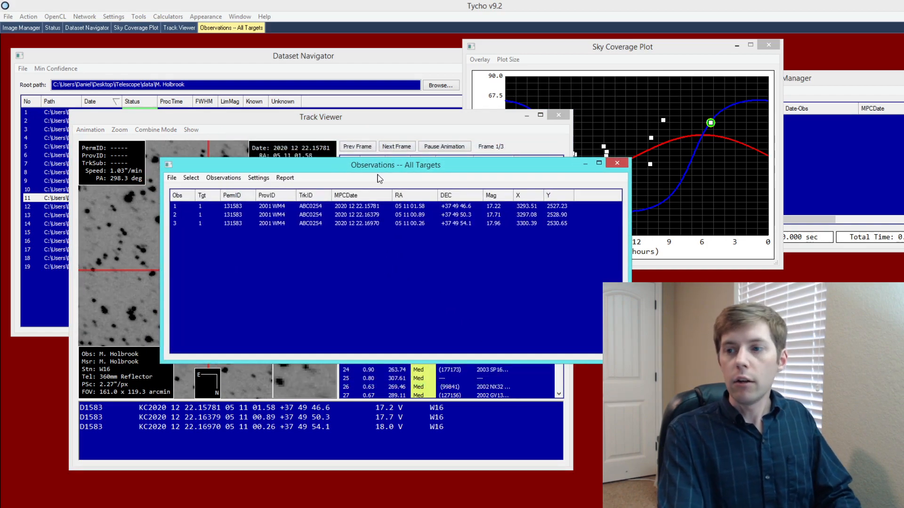
- Generate an ADES report of the added observations and close the report and observations windows
{"action": "left_click", "coordinate": [285, 178]}
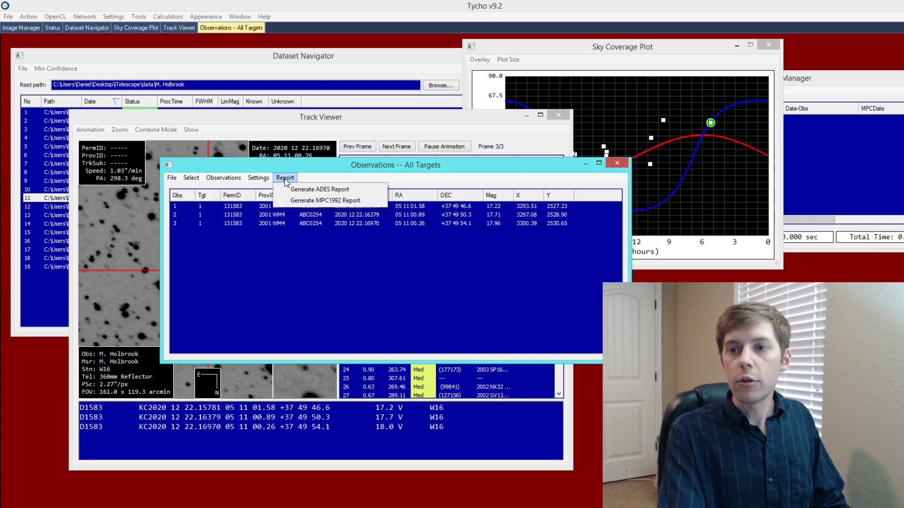
{"action": "left_click", "coordinate": [311, 195]}
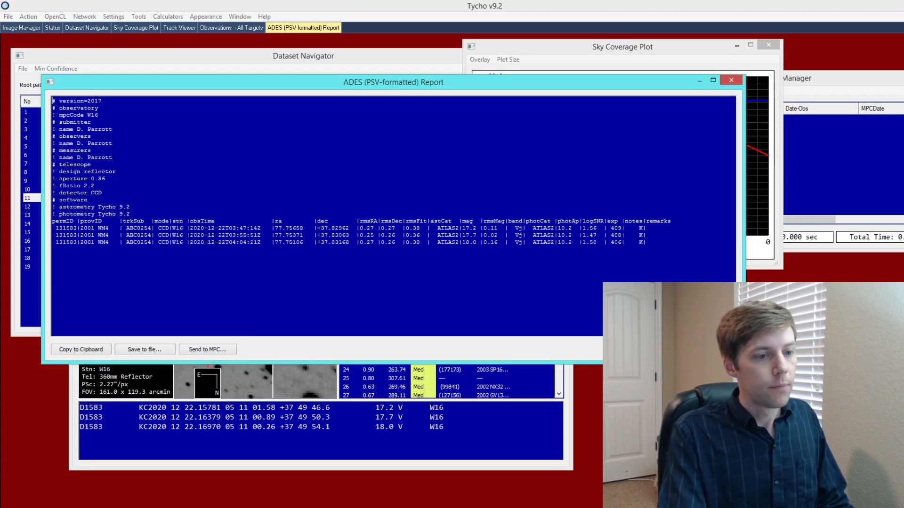
{"action": "left_click", "coordinate": [731, 80]}
{"action": "left_click", "coordinate": [619, 165]}
- Move the Track Viewer off the dataset list's date column and inspect tracks 5, 7 and 4
{"action": "left_click_drag", "start_coordinate": [405, 122], "coordinate": [454, 124]}
{"action": "left_click", "coordinate": [492, 207]}
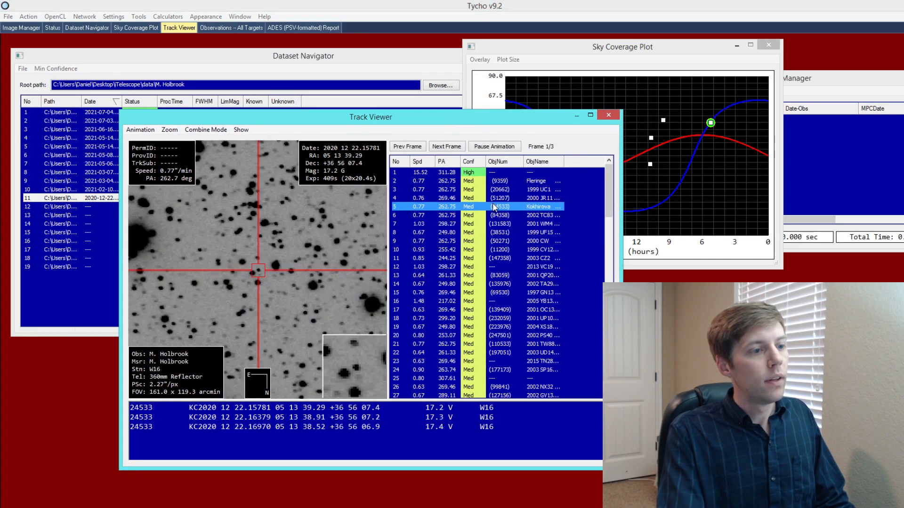
{"action": "left_click", "coordinate": [473, 225]}
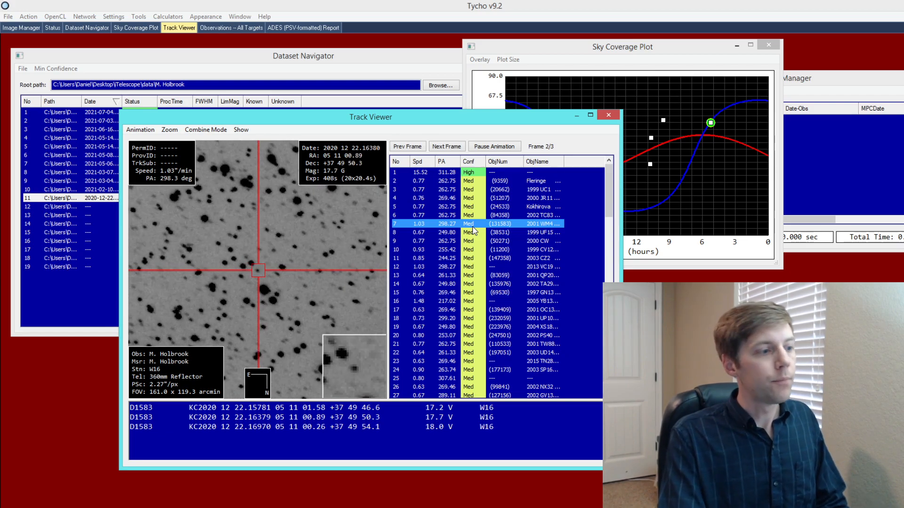
{"action": "left_click", "coordinate": [454, 198]}
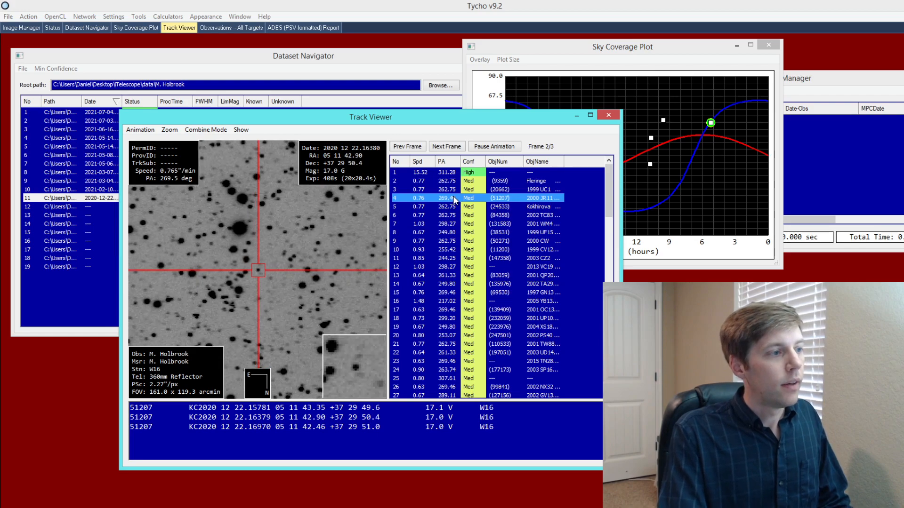
- Check the animation speed options and step backward and forward through the frames of track 4
{"action": "left_click", "coordinate": [140, 130]}
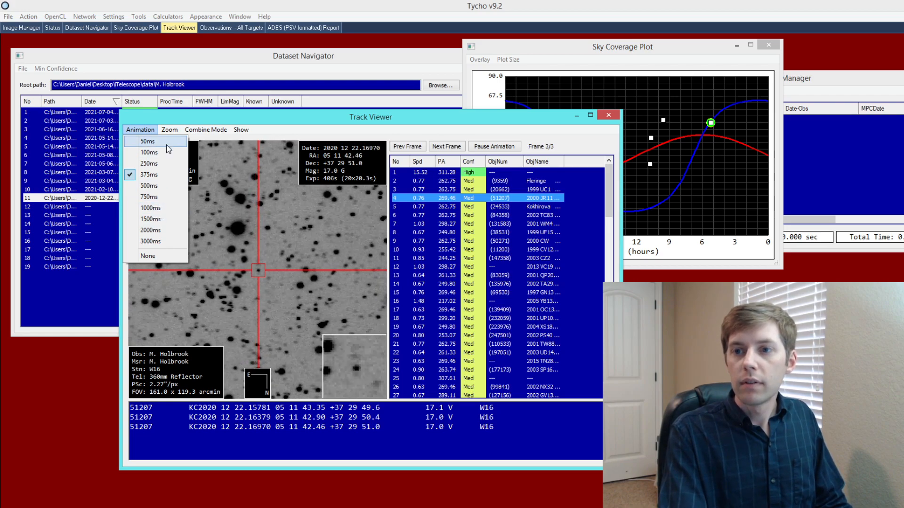
{"action": "left_click", "coordinate": [174, 131]}
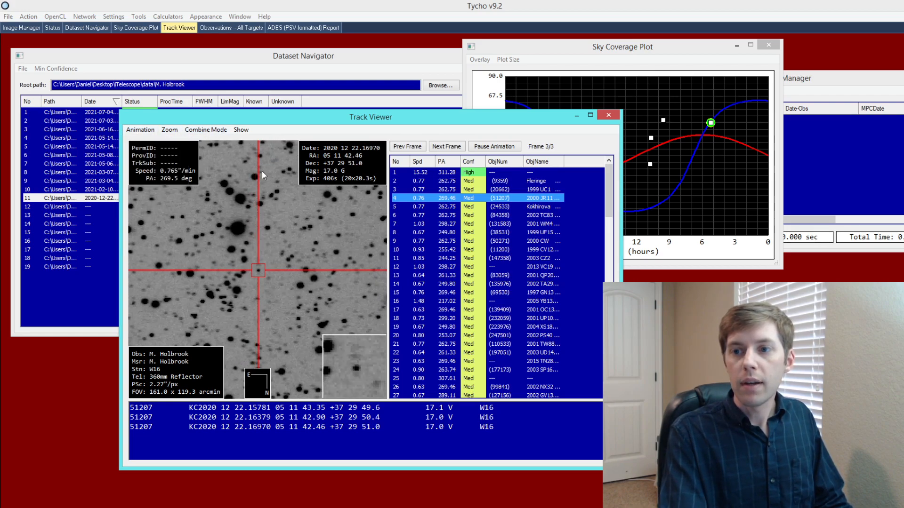
{"action": "left_click", "coordinate": [408, 147]}
{"action": "left_click", "coordinate": [408, 147]}
{"action": "left_click", "coordinate": [408, 147]}
{"action": "left_click", "coordinate": [408, 146]}
{"action": "left_click", "coordinate": [408, 146]}
{"action": "left_click", "coordinate": [409, 147]}
{"action": "left_click", "coordinate": [408, 147]}
{"action": "left_click", "coordinate": [410, 147]}
{"action": "left_click", "coordinate": [449, 146]}
{"action": "left_click", "coordinate": [448, 147]}
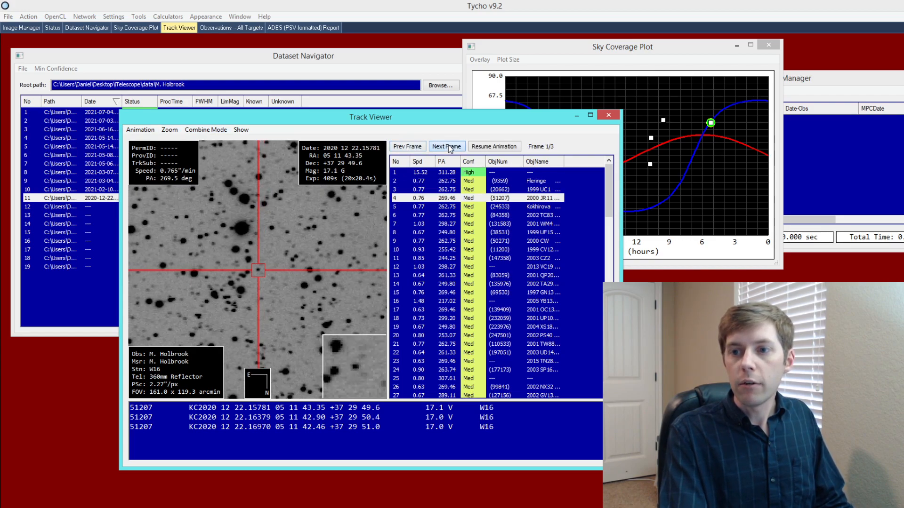
- Zoom the track image to 4x, step back through its frames and check the combine modes
{"action": "left_click", "coordinate": [169, 130]}
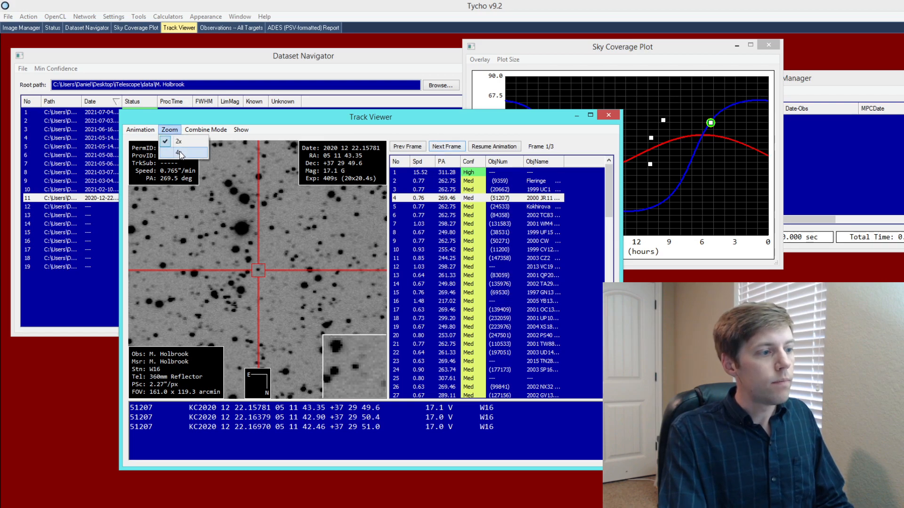
{"action": "left_click", "coordinate": [179, 151]}
{"action": "left_click", "coordinate": [408, 150]}
{"action": "left_click", "coordinate": [408, 150]}
{"action": "left_click", "coordinate": [214, 130]}
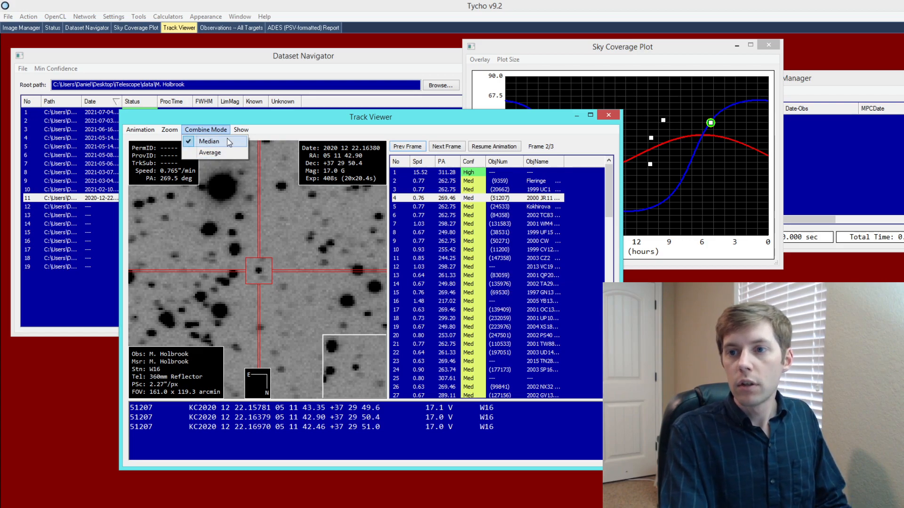
- Hide known objects in the Track Viewer and select the first unknown track
{"action": "left_click", "coordinate": [250, 131]}
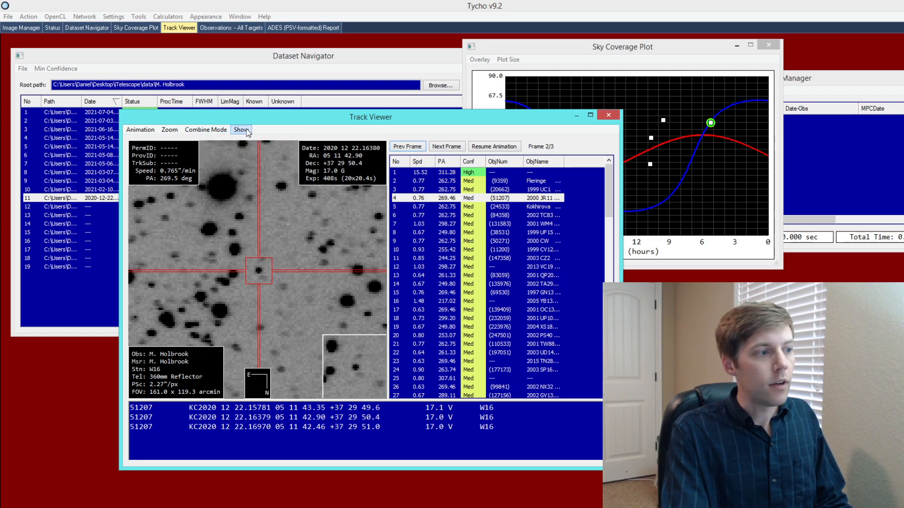
{"action": "left_click", "coordinate": [247, 129]}
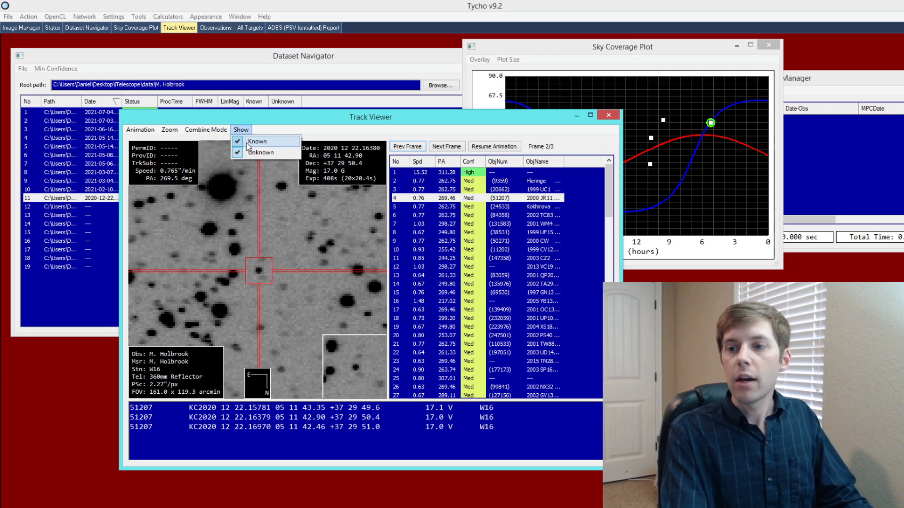
{"action": "left_click", "coordinate": [257, 141]}
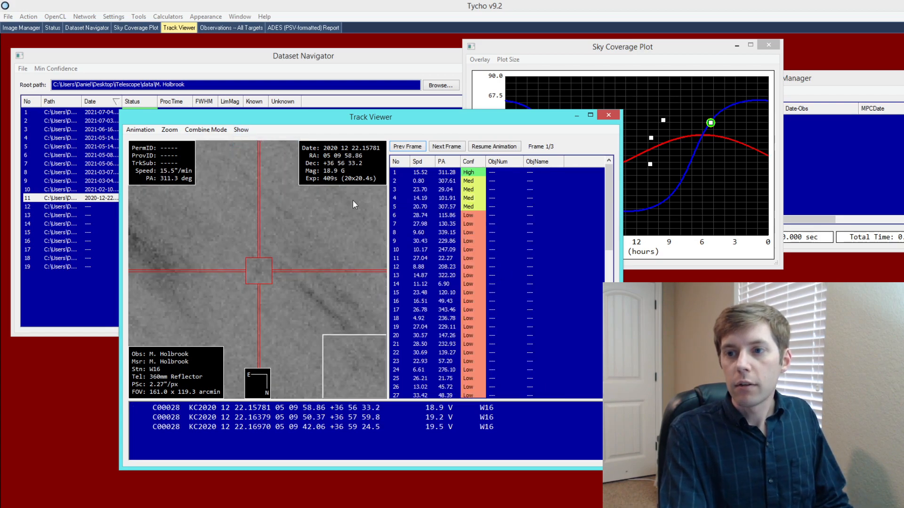
{"action": "left_click", "coordinate": [434, 173]}
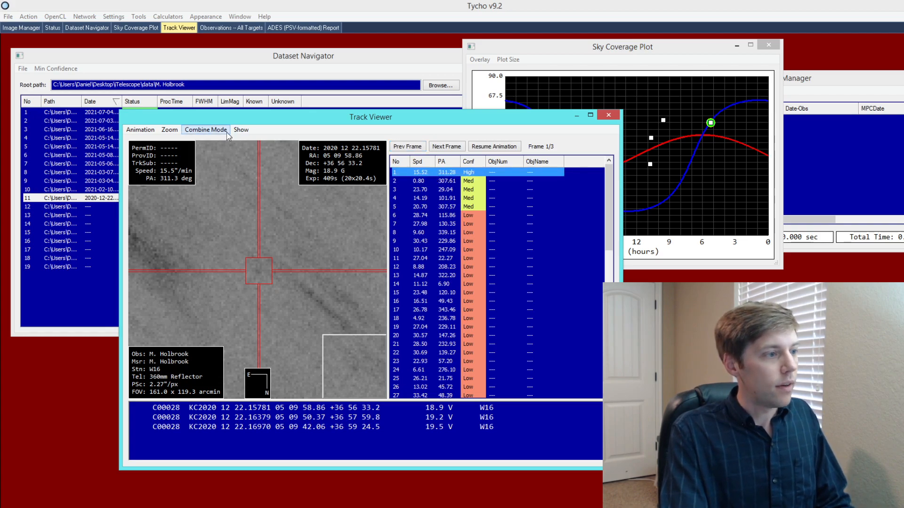
- Show known objects and hide unknown ones in the track list
{"action": "left_click", "coordinate": [206, 130]}
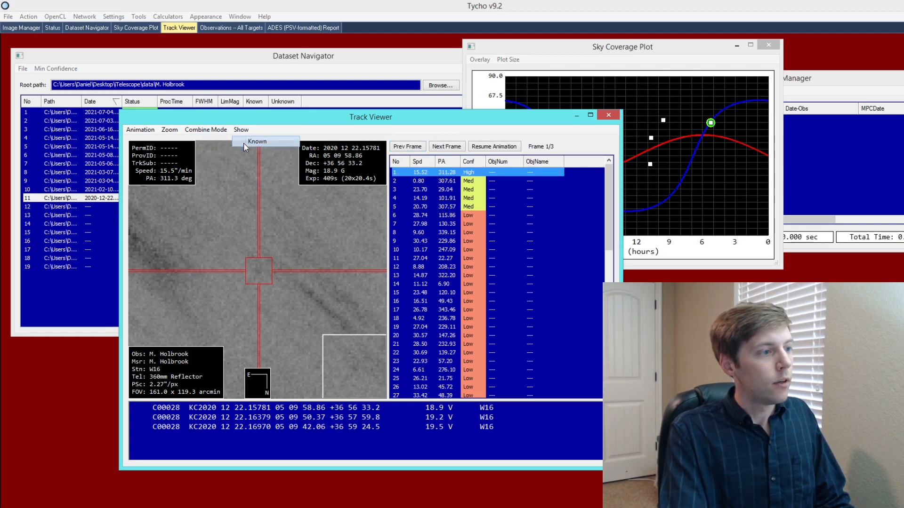
{"action": "left_click", "coordinate": [248, 141]}
{"action": "left_click", "coordinate": [241, 130]}
{"action": "left_click", "coordinate": [260, 152]}
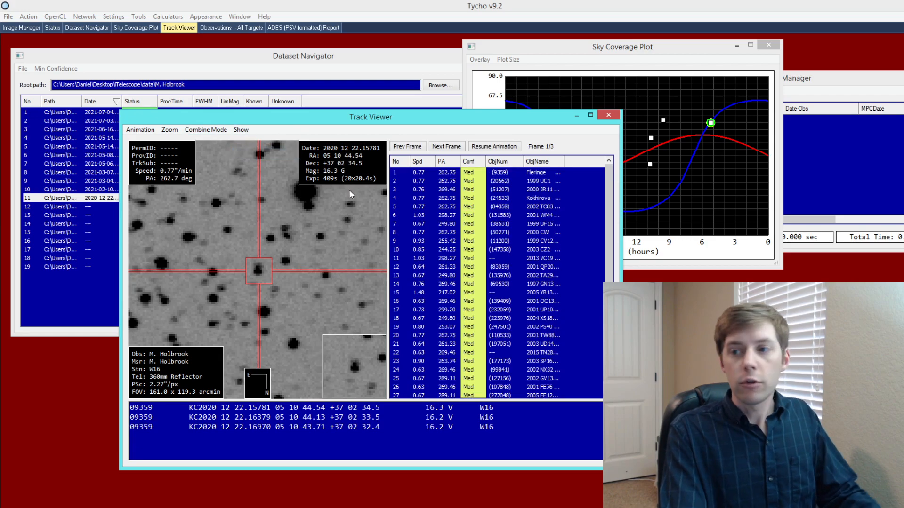
- Show unknown objects together with the known ones and shift the Track Viewer slightly
{"action": "left_click", "coordinate": [241, 130]}
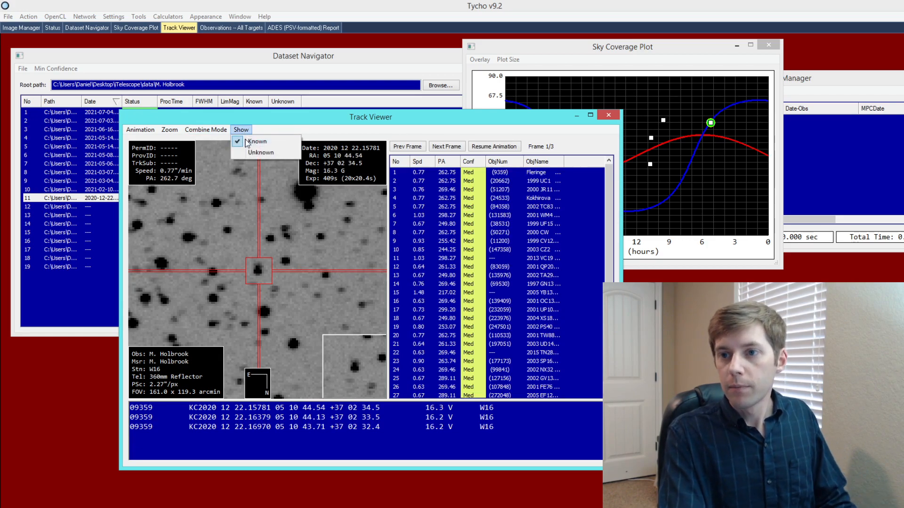
{"action": "left_click", "coordinate": [261, 152]}
{"action": "left_click_drag", "start_coordinate": [310, 116], "coordinate": [285, 124]}
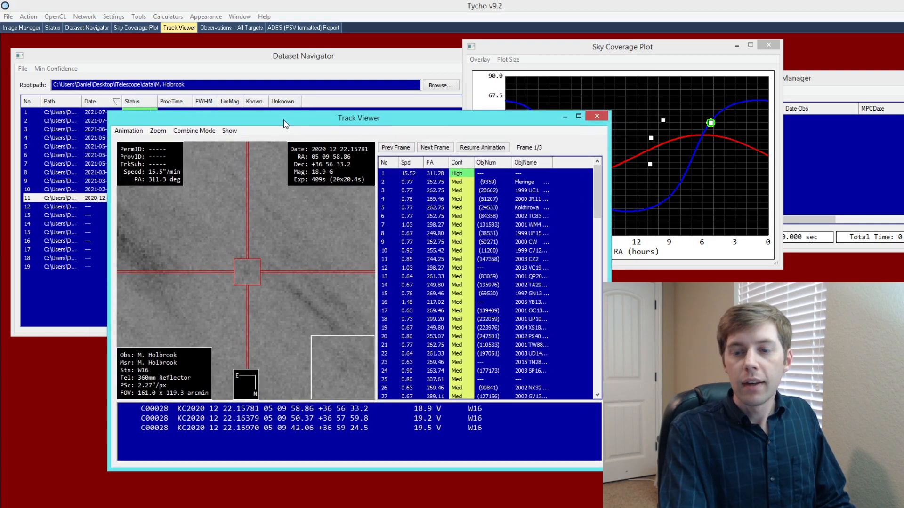
- Inspect tracks 3 and 7, return the image zoom to 2x and shift the Track Viewer to reveal dataset 1
{"action": "left_click", "coordinate": [405, 190]}
{"action": "left_click", "coordinate": [407, 225]}
{"action": "left_click", "coordinate": [158, 132]}
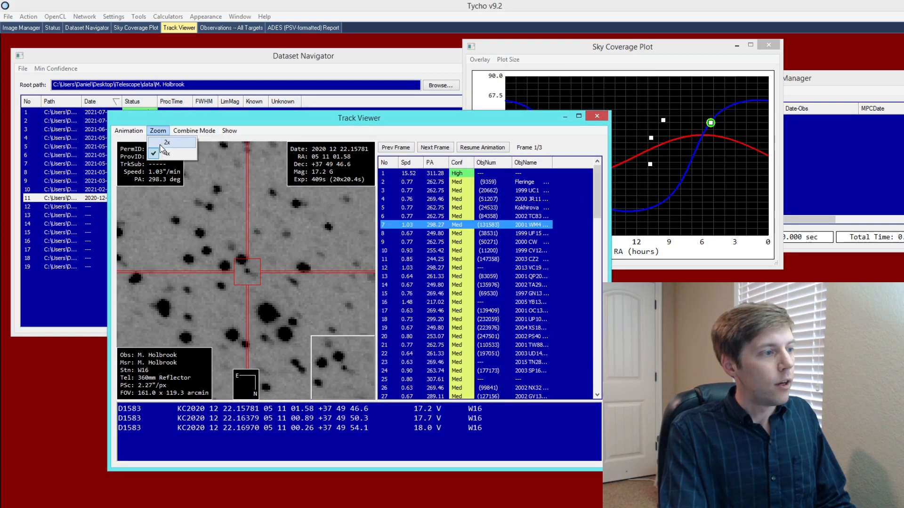
{"action": "left_click", "coordinate": [162, 152]}
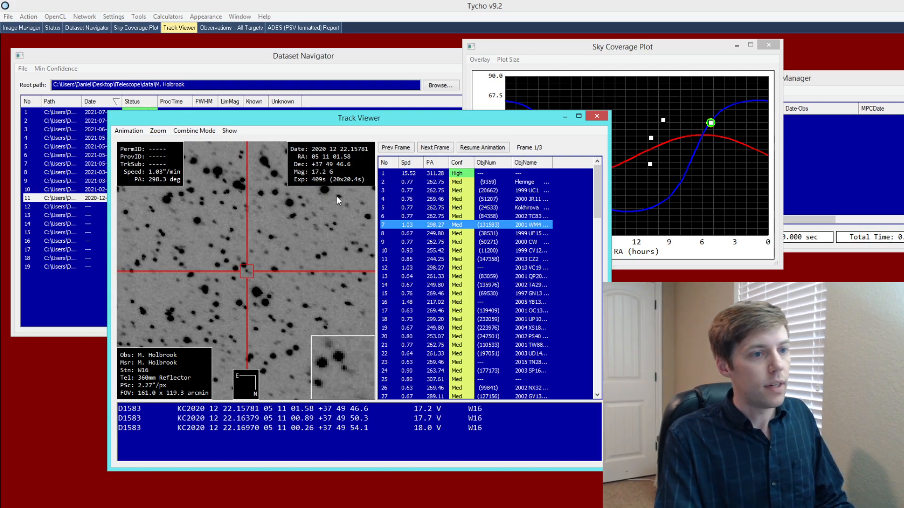
{"action": "left_click_drag", "start_coordinate": [320, 122], "coordinate": [307, 131]}
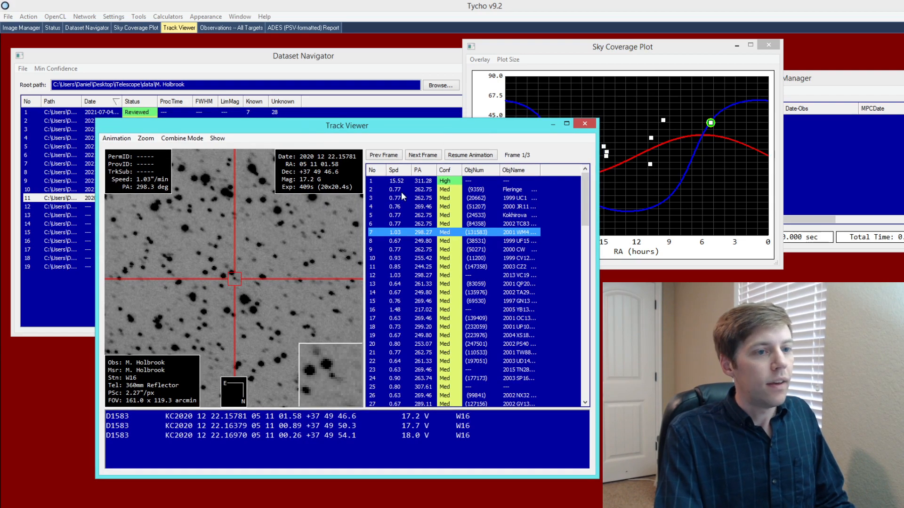
- Bring up the Sky Coverage Plot and inspect tracks 10, 13, 9 and 6 of the marked dataset
{"action": "mouse_move", "coordinate": [680, 54]}
{"action": "left_mouse_down"}
{"action": "mouse_move", "coordinate": [661, 55]}
{"action": "mouse_move", "coordinate": [669, 55]}
{"action": "left_mouse_up"}
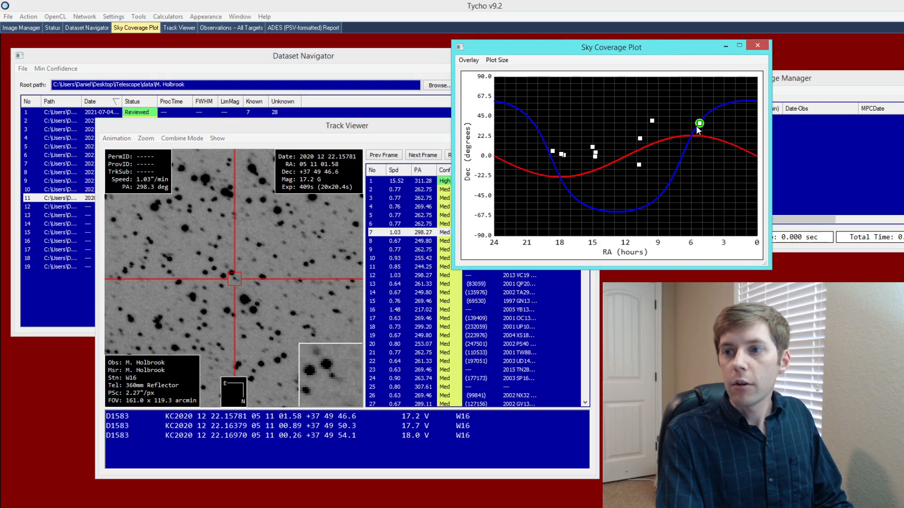
{"action": "left_click", "coordinate": [408, 259]}
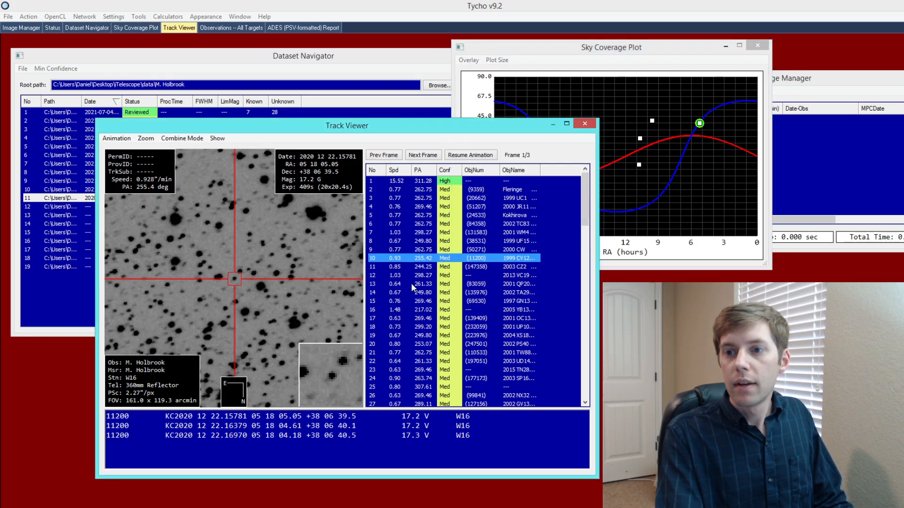
{"action": "left_click", "coordinate": [411, 284]}
{"action": "left_click", "coordinate": [419, 251]}
{"action": "left_click", "coordinate": [418, 227]}
{"action": "left_click", "coordinate": [412, 258]}
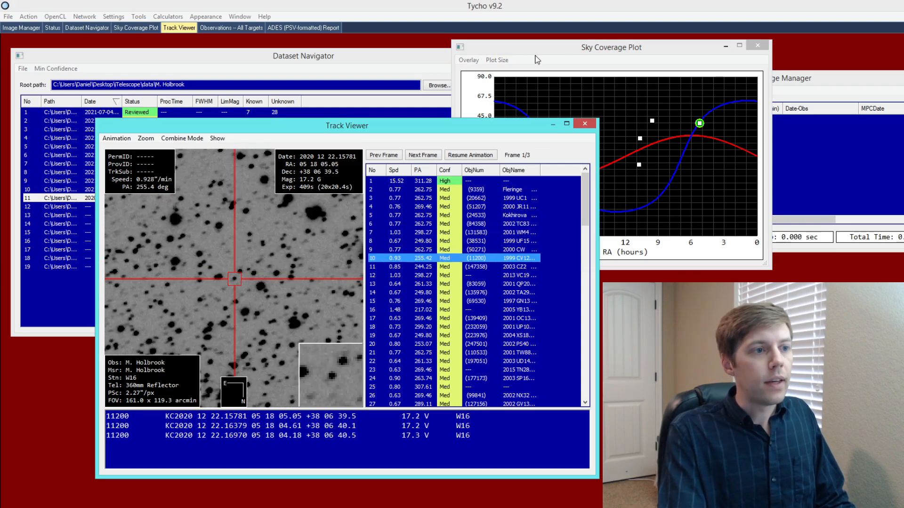
- Open dataset 10 from its Sky Coverage Plot marker near RA 9.5 h and inspect its tracks, comparing tracks 6 and 8
{"action": "left_click_drag", "start_coordinate": [533, 49], "coordinate": [498, 49]}
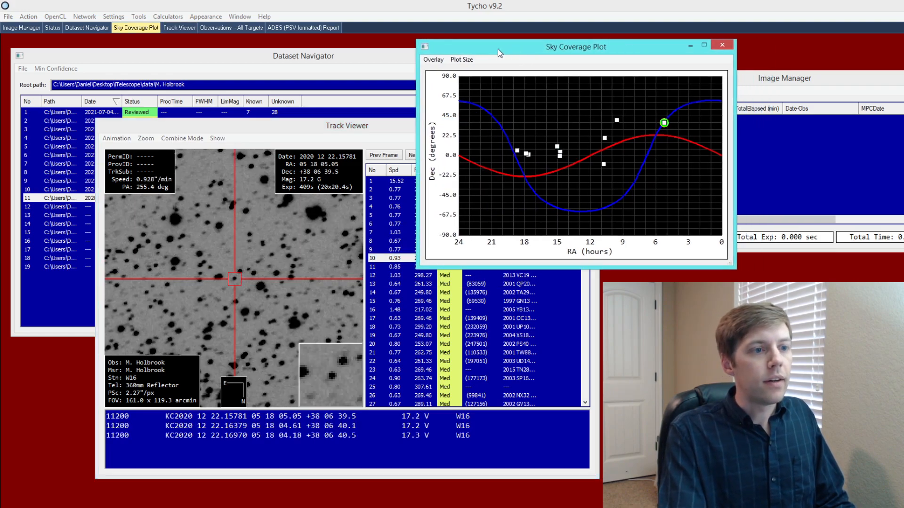
{"action": "left_click", "coordinate": [617, 121]}
{"action": "left_click", "coordinate": [394, 216]}
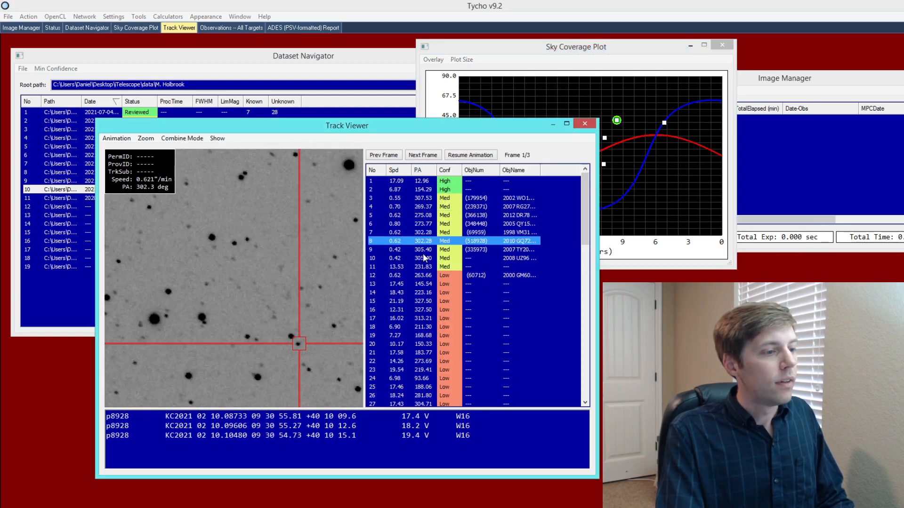
{"action": "left_click", "coordinate": [447, 223]}
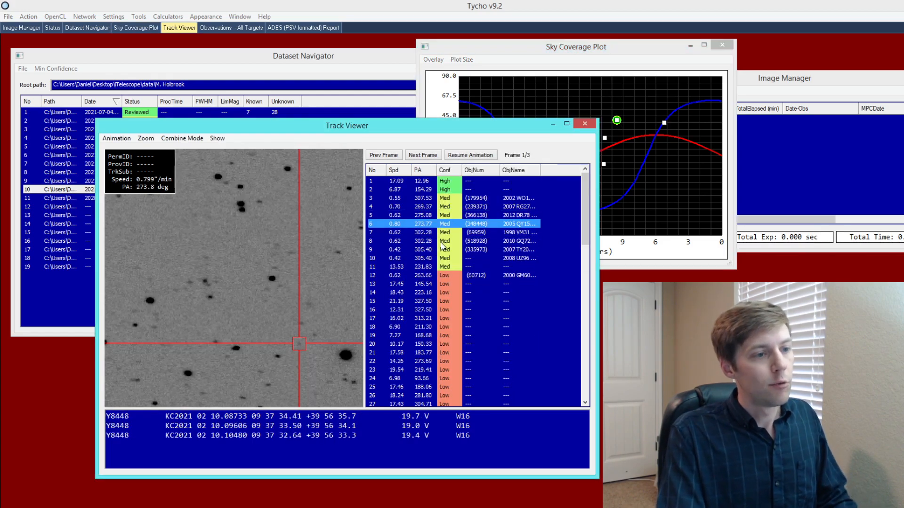
{"action": "left_click", "coordinate": [441, 242]}
{"action": "left_click", "coordinate": [445, 222]}
{"action": "left_click", "coordinate": [436, 242]}
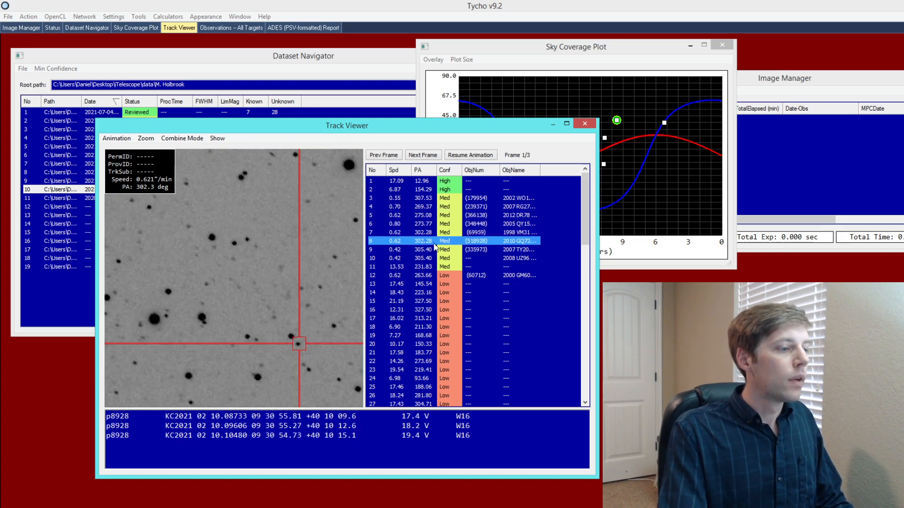
- Reopen dataset 11 from its marker near RA 5 h and move the Track Viewer off the dataset status column
{"action": "left_click", "coordinate": [663, 124]}
{"action": "left_click_drag", "start_coordinate": [371, 131], "coordinate": [477, 121]}
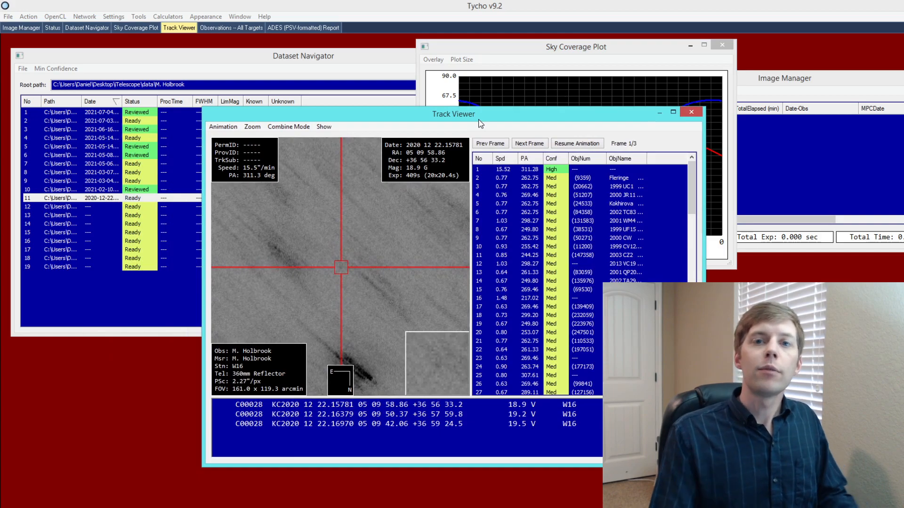